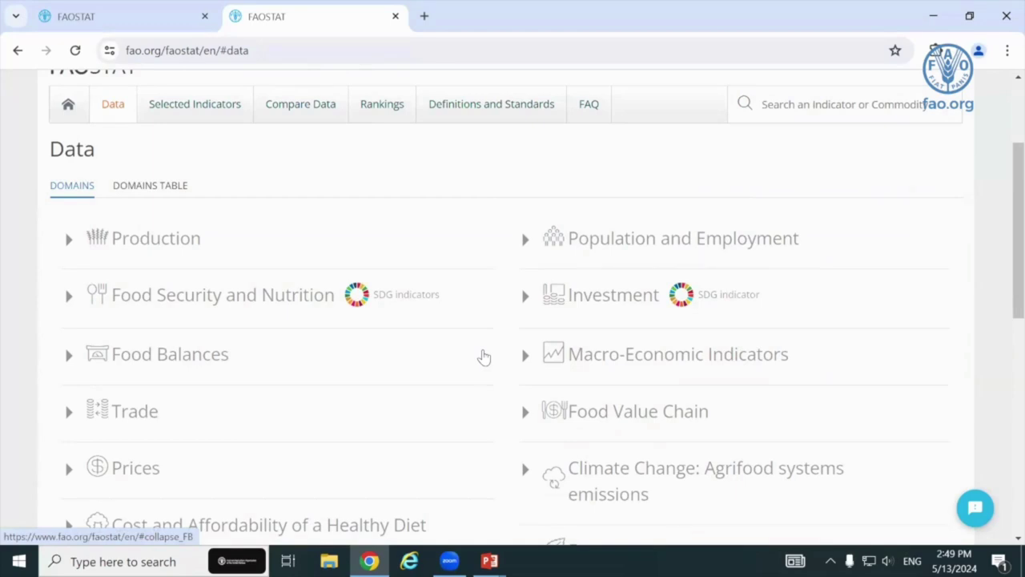
Step: Switch the data page to the domains table and look over the listed domains
{"action": "scroll", "coordinate": [484, 357], "scroll_direction": "down", "scroll_amount": 1}
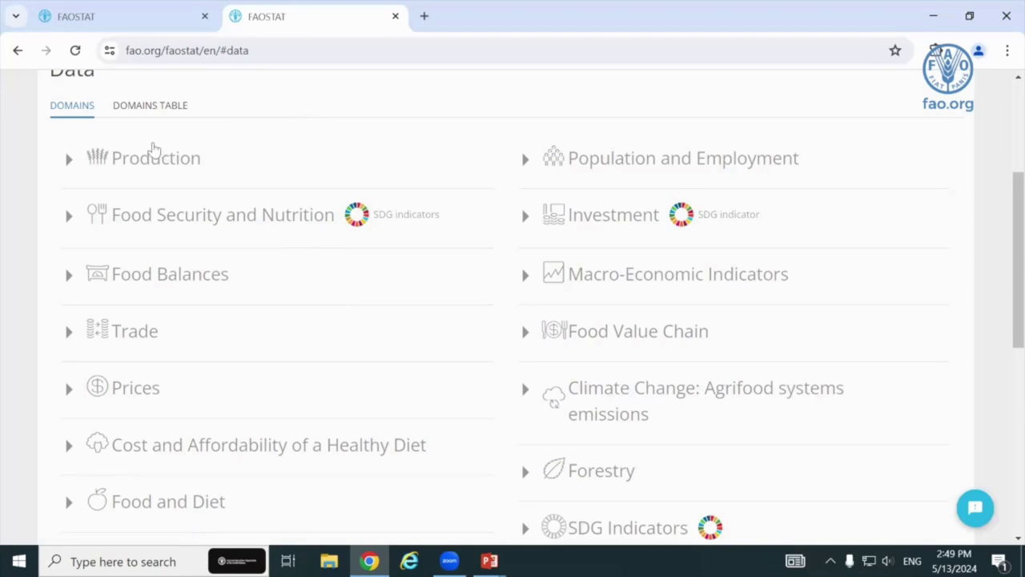
{"action": "left_click", "coordinate": [146, 106]}
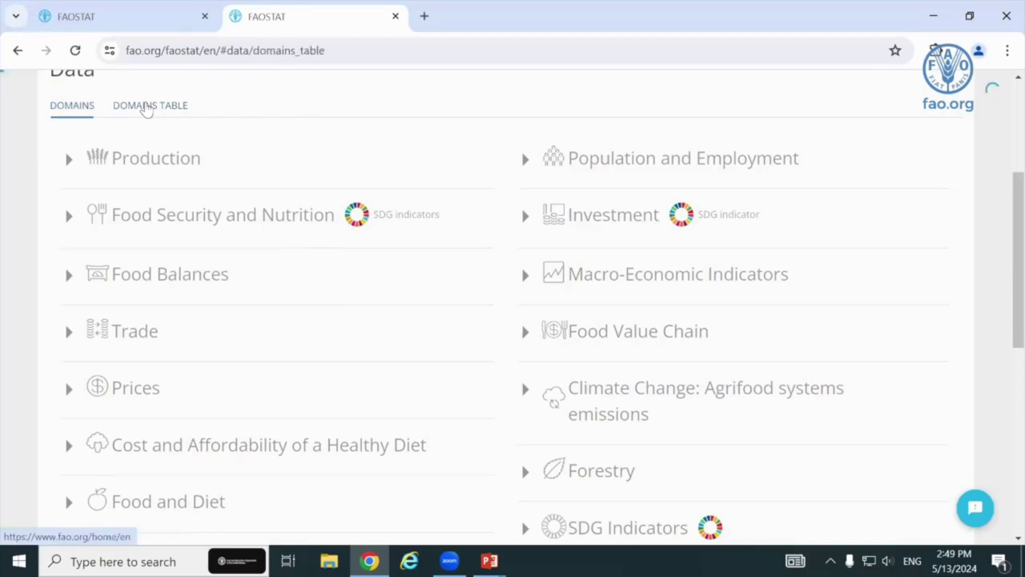
{"action": "scroll", "coordinate": [293, 224], "scroll_direction": "down", "scroll_amount": 3}
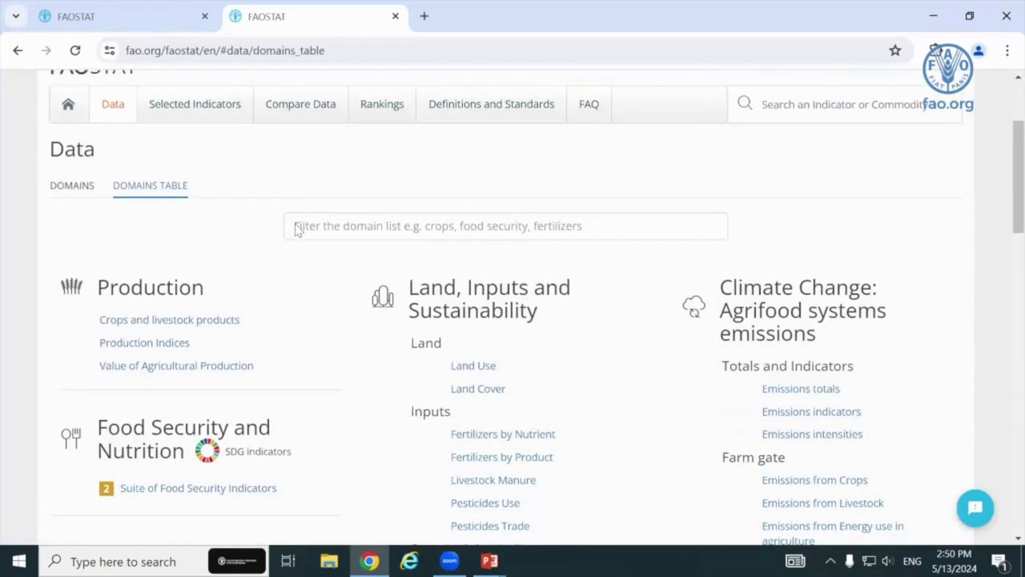
{"action": "scroll", "coordinate": [296, 230], "scroll_direction": "down", "scroll_amount": 1}
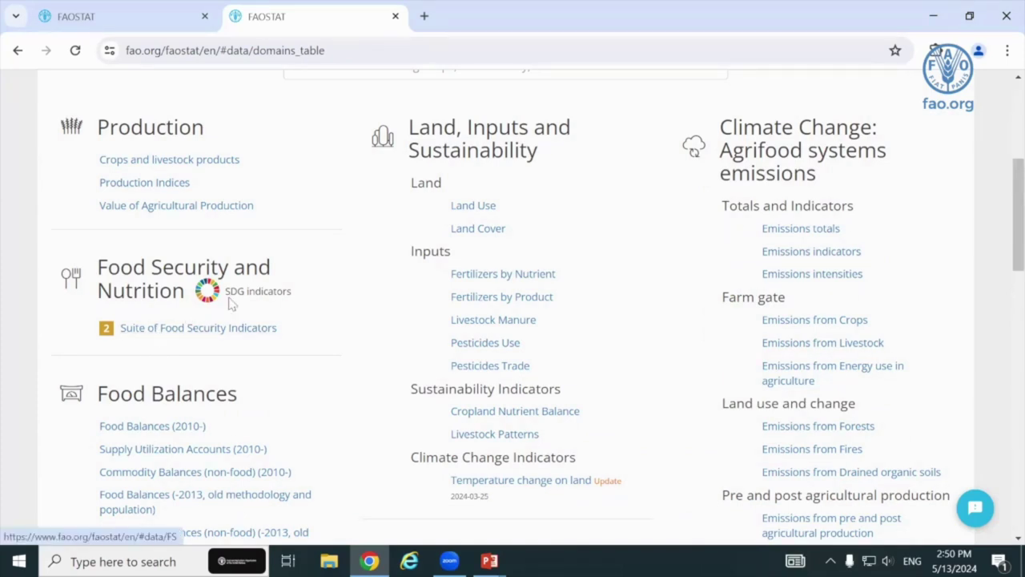
Step: Filter the domain list by "crops" and open Crops and livestock products under Production
{"action": "scroll", "coordinate": [306, 200], "scroll_direction": "up", "scroll_amount": 2}
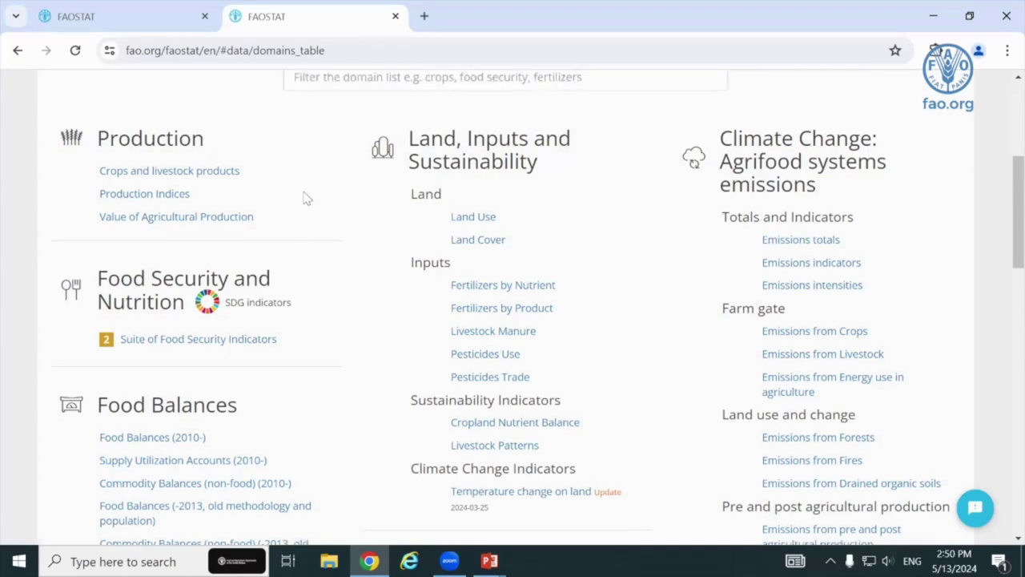
{"action": "left_click", "coordinate": [319, 224]}
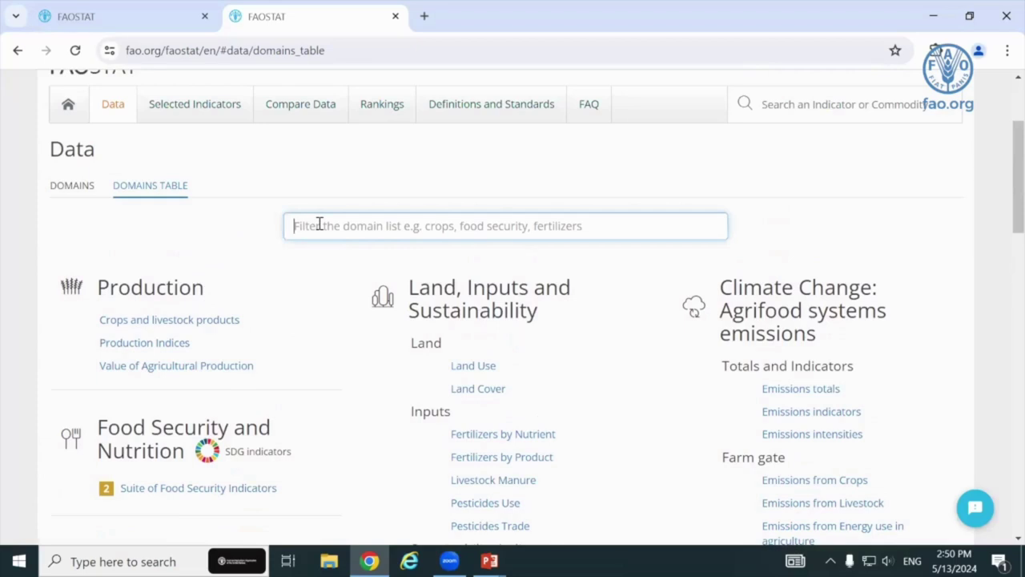
{"action": "type", "text": "cr"}
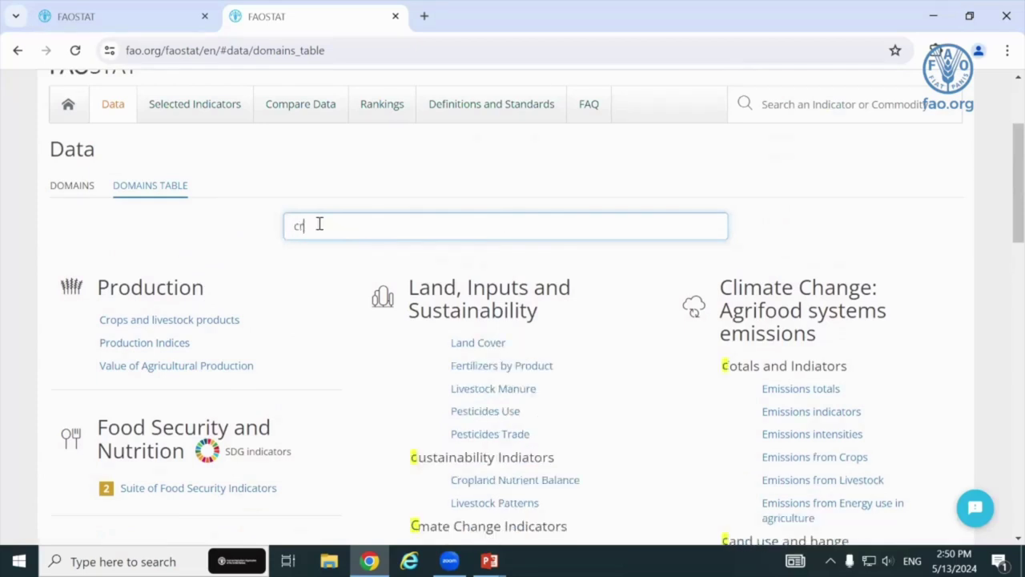
{"action": "type", "text": "op"}
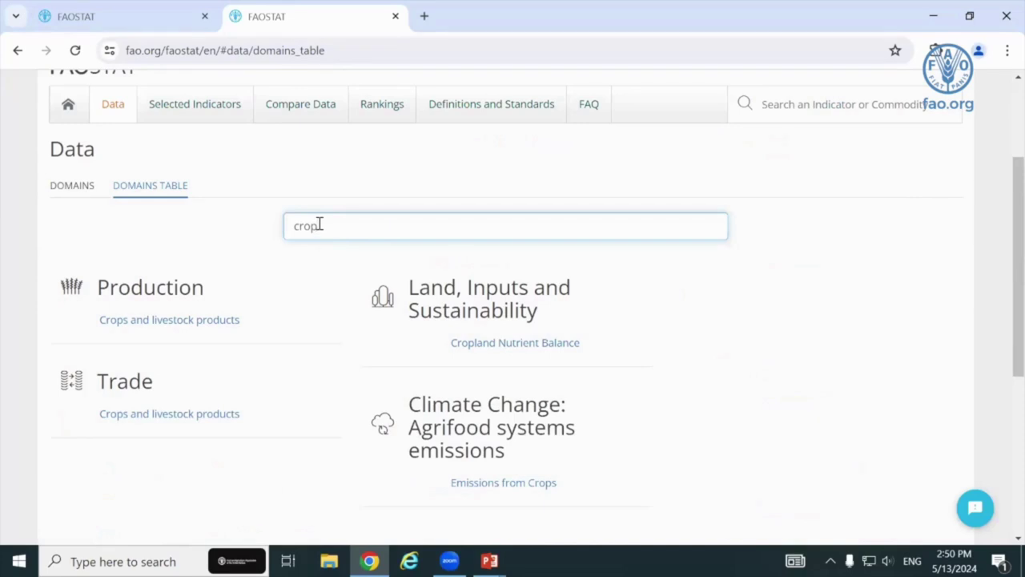
{"action": "type", "text": "s"}
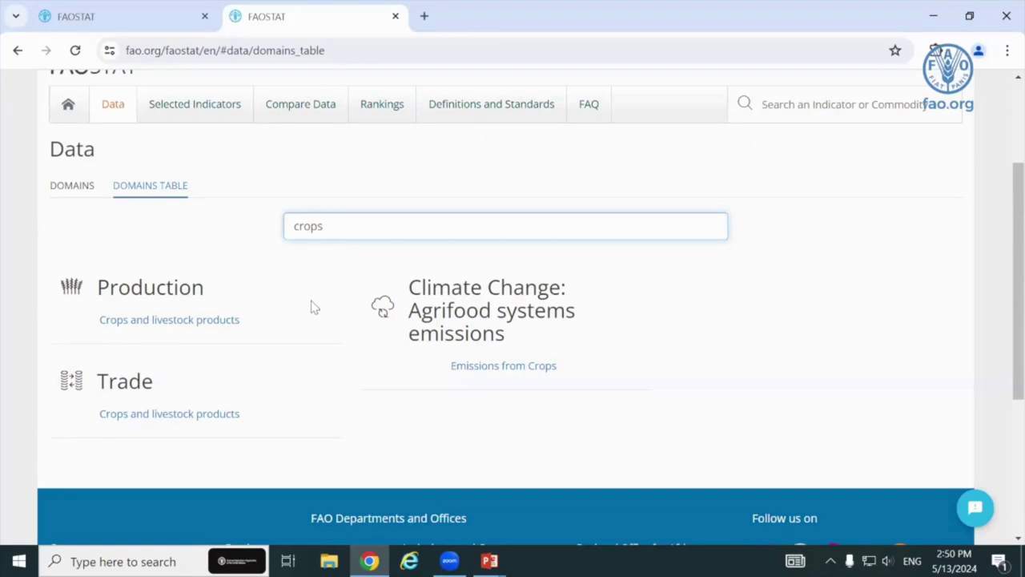
{"action": "left_click", "coordinate": [178, 324]}
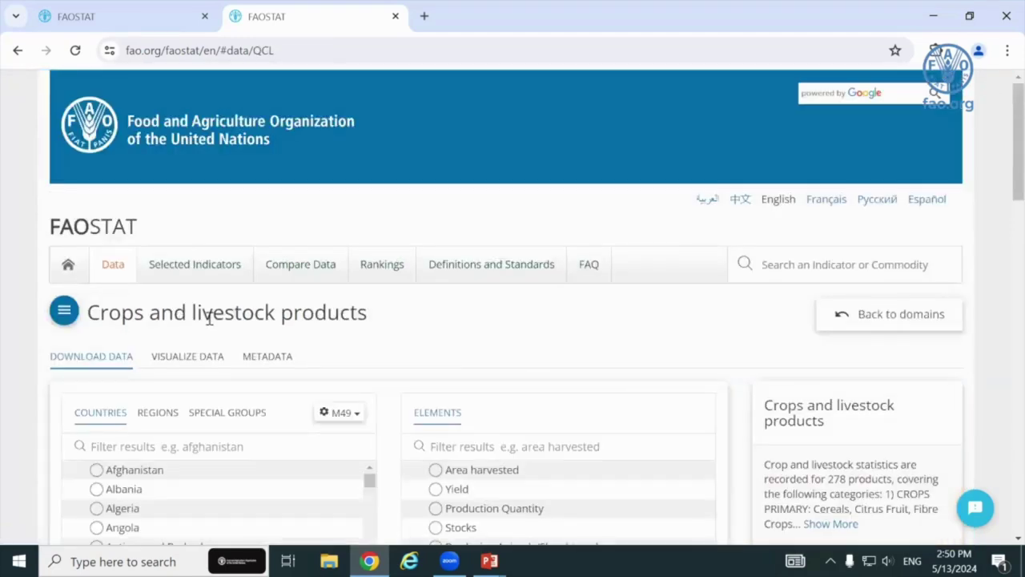
Step: Examine the dataset's download filters and look through the list of selectable countries
{"action": "scroll", "coordinate": [217, 328], "scroll_direction": "down", "scroll_amount": 2}
{"action": "scroll", "coordinate": [217, 328], "scroll_direction": "down", "scroll_amount": 1}
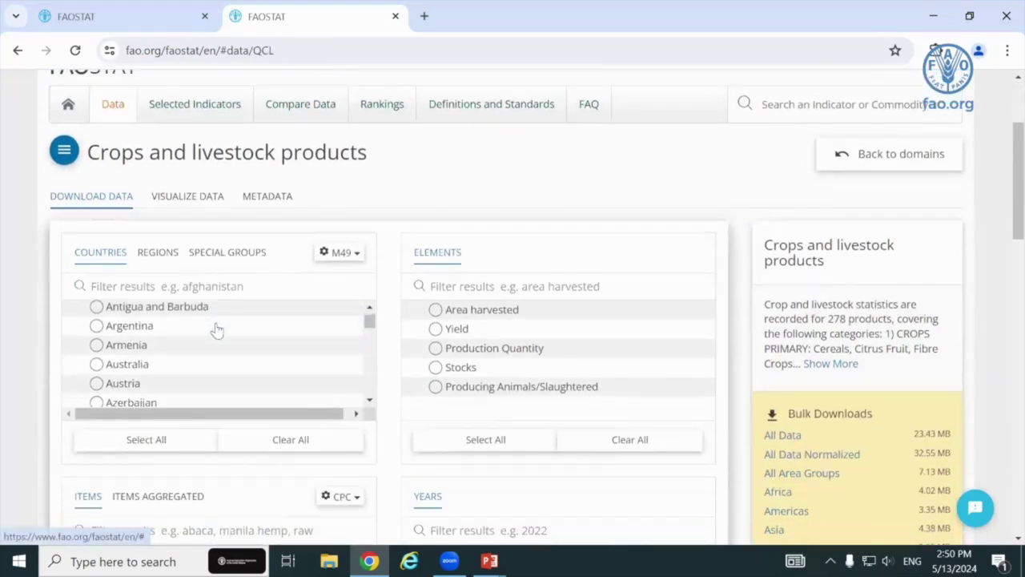
{"action": "scroll", "coordinate": [448, 158], "scroll_direction": "down", "scroll_amount": 1}
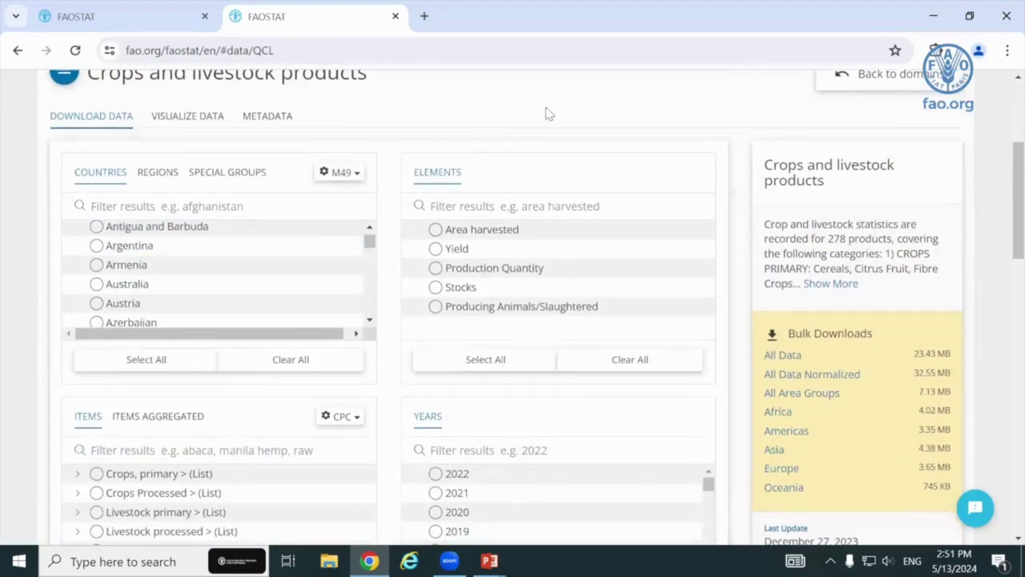
{"action": "scroll", "coordinate": [587, 101], "scroll_direction": "down", "scroll_amount": 1}
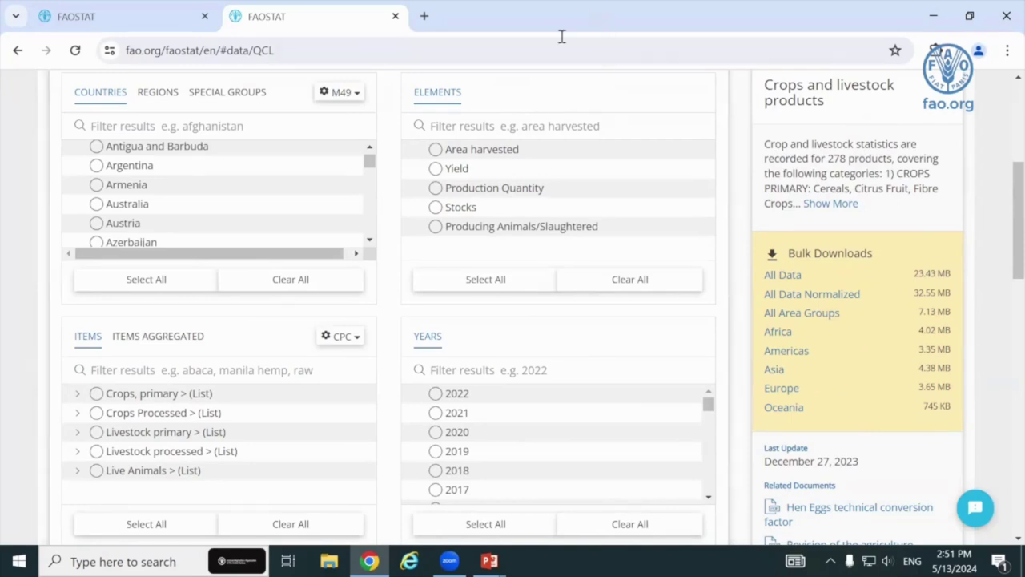
{"action": "left_click_drag", "start_coordinate": [368, 163], "coordinate": [369, 156]}
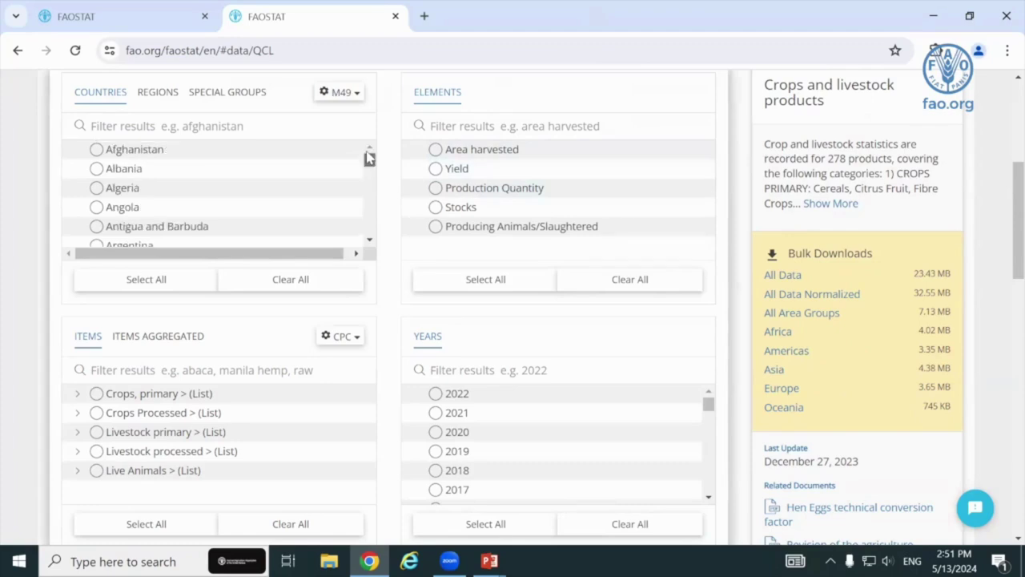
{"action": "scroll", "coordinate": [387, 137], "scroll_direction": "up", "scroll_amount": 1}
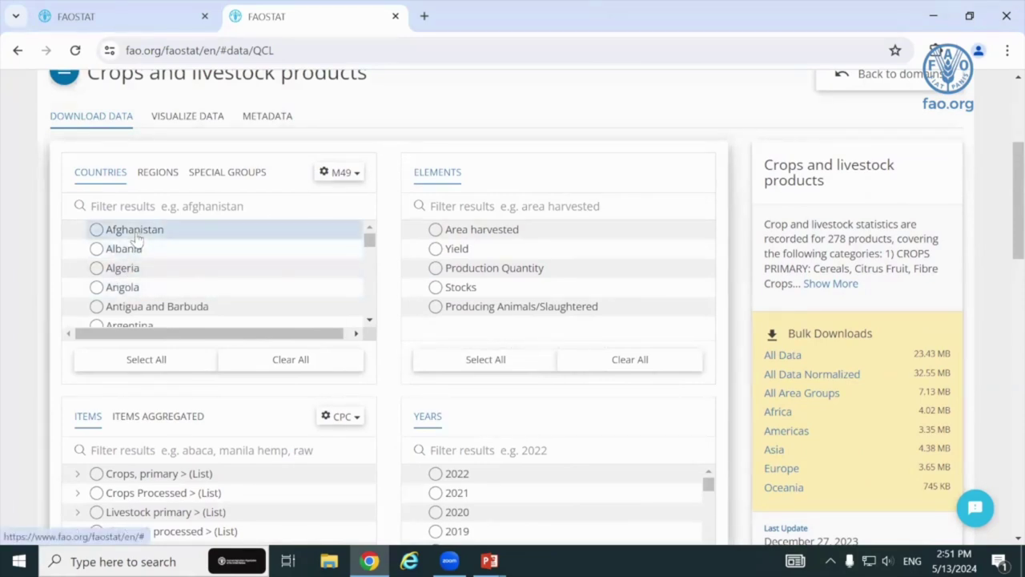
{"action": "scroll", "coordinate": [284, 280], "scroll_direction": "down", "scroll_amount": 1}
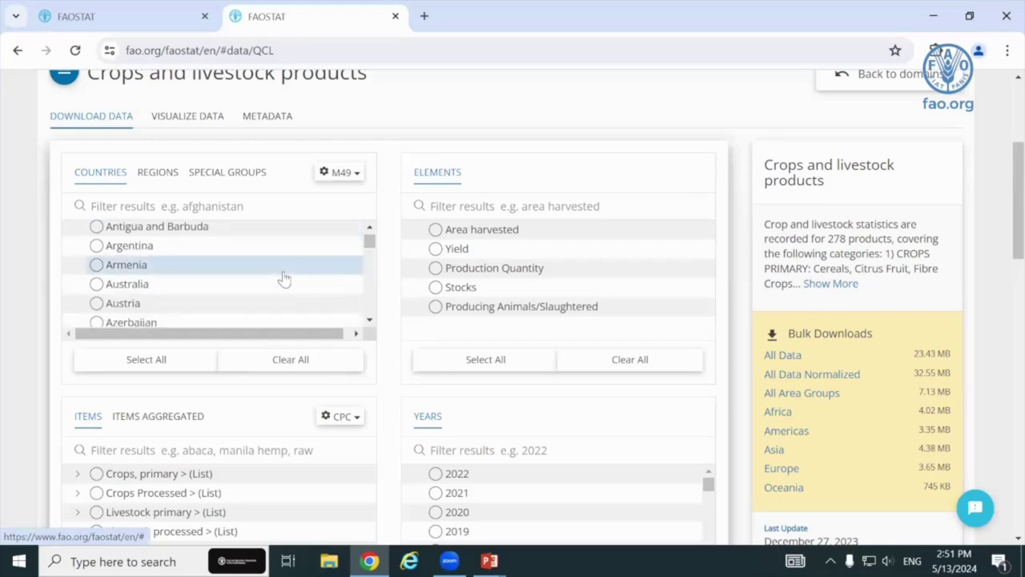
{"action": "scroll", "coordinate": [283, 276], "scroll_direction": "down", "scroll_amount": 1}
{"action": "scroll", "coordinate": [284, 273], "scroll_direction": "down", "scroll_amount": 1}
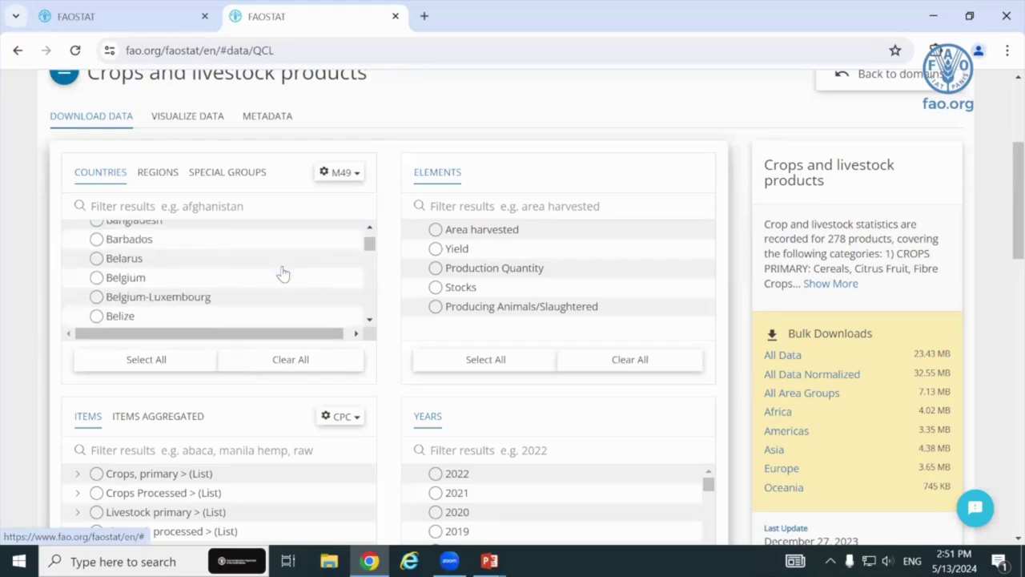
{"action": "left_click", "coordinate": [368, 291]}
{"action": "left_click", "coordinate": [368, 291]}
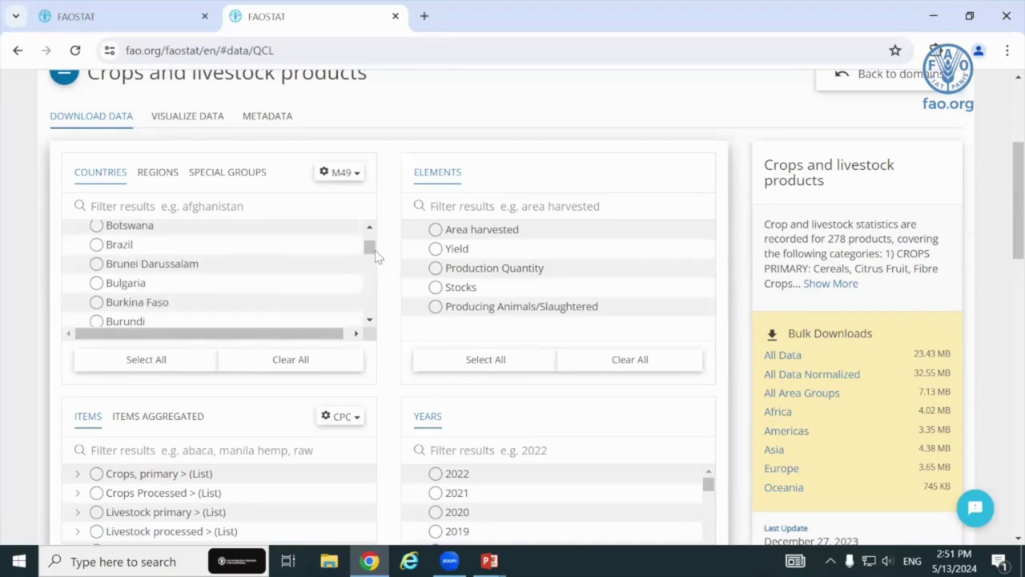
{"action": "left_click_drag", "start_coordinate": [368, 242], "coordinate": [369, 238]}
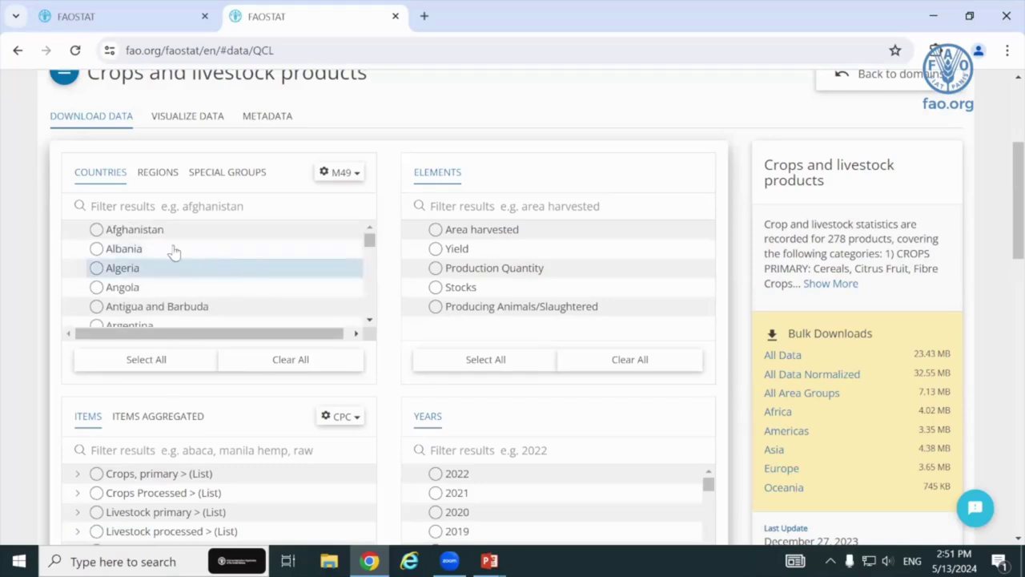
Step: Select the regions Africa + (Total) and Africa > (List) for the area filter
{"action": "left_click", "coordinate": [163, 178]}
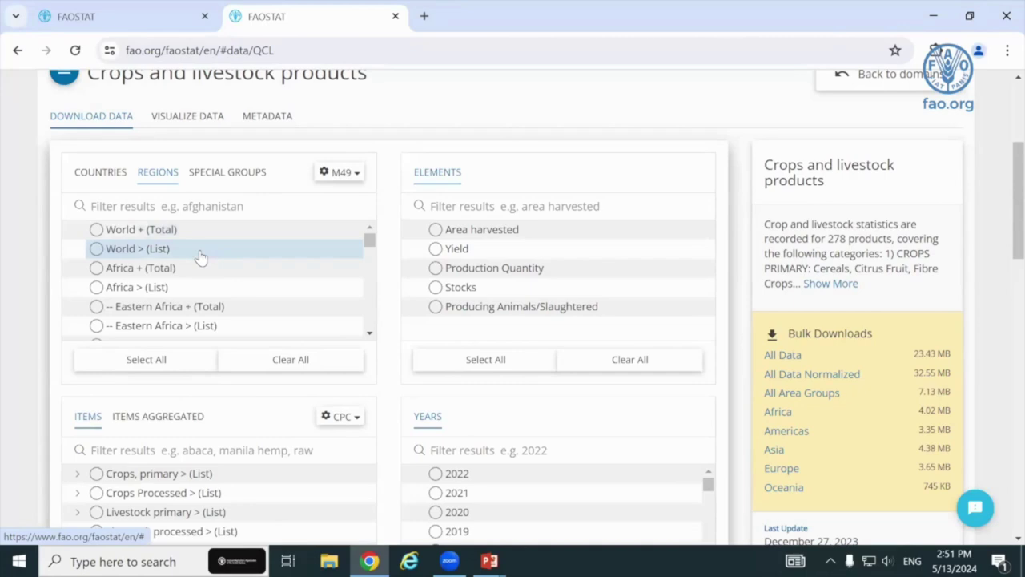
{"action": "left_click", "coordinate": [111, 274]}
{"action": "left_click", "coordinate": [124, 290]}
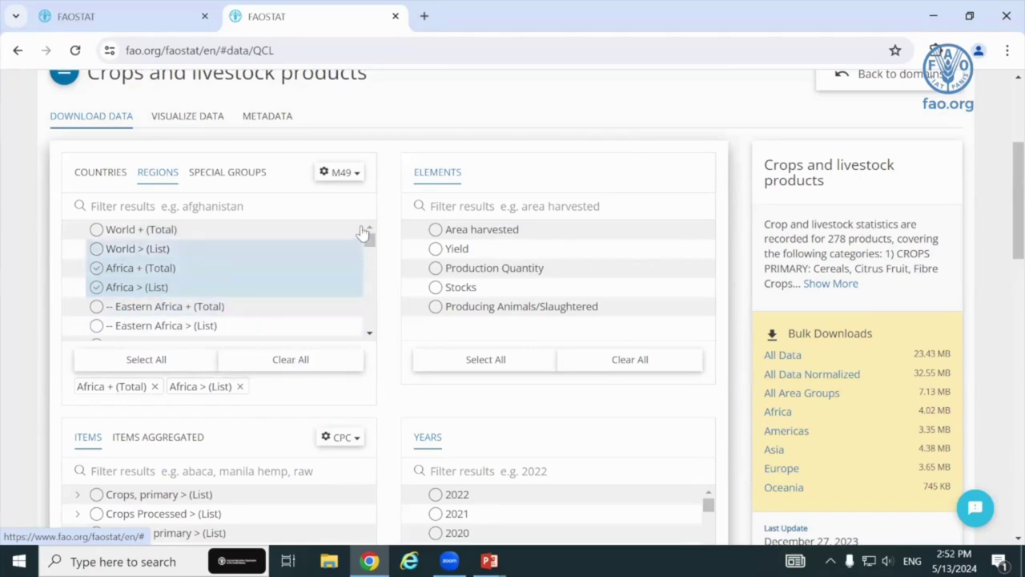
Step: View the area coding system options, keeping M49, and select the Production Quantity element
{"action": "left_click", "coordinate": [357, 174]}
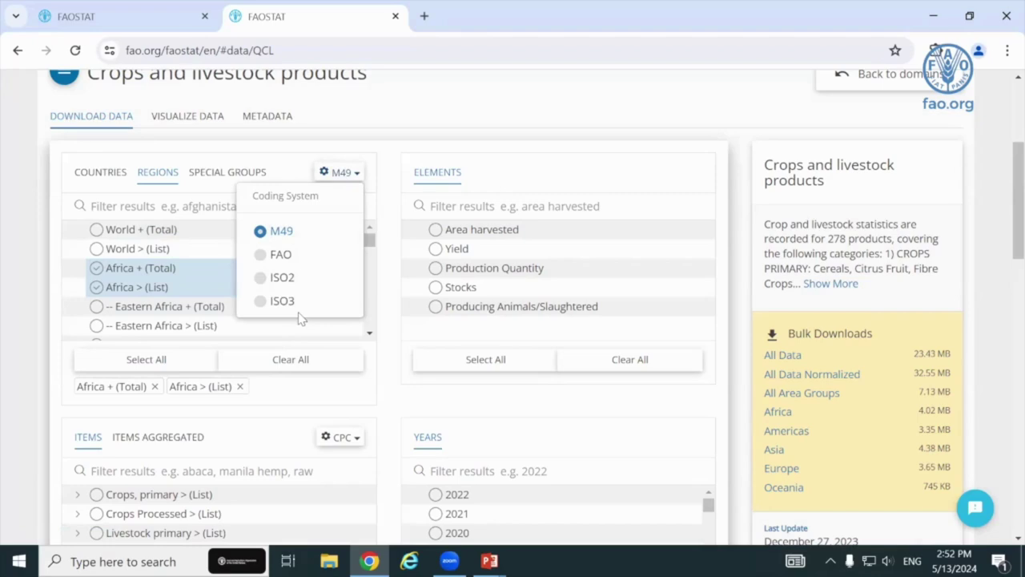
{"action": "left_click", "coordinate": [286, 244]}
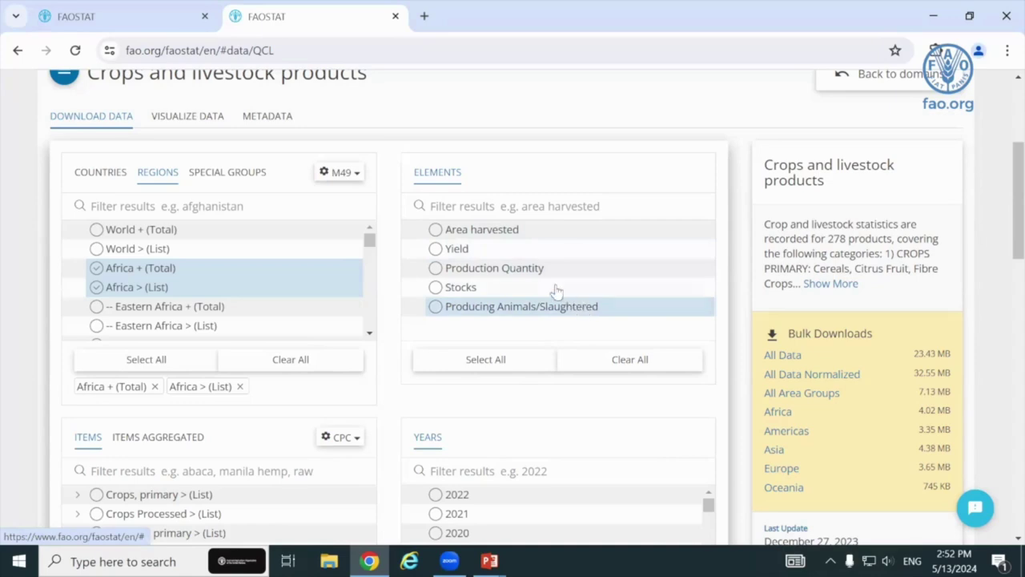
{"action": "left_click", "coordinate": [513, 274]}
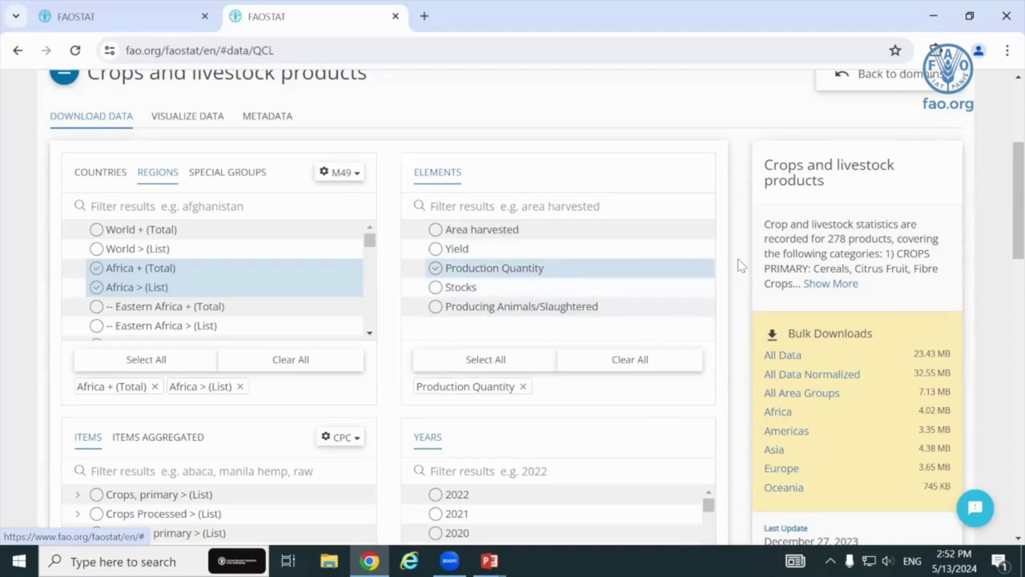
Step: Look through the aggregated items grouped under Crops, primary
{"action": "scroll", "coordinate": [742, 262], "scroll_direction": "down", "scroll_amount": 2}
{"action": "scroll", "coordinate": [741, 267], "scroll_direction": "down", "scroll_amount": 1}
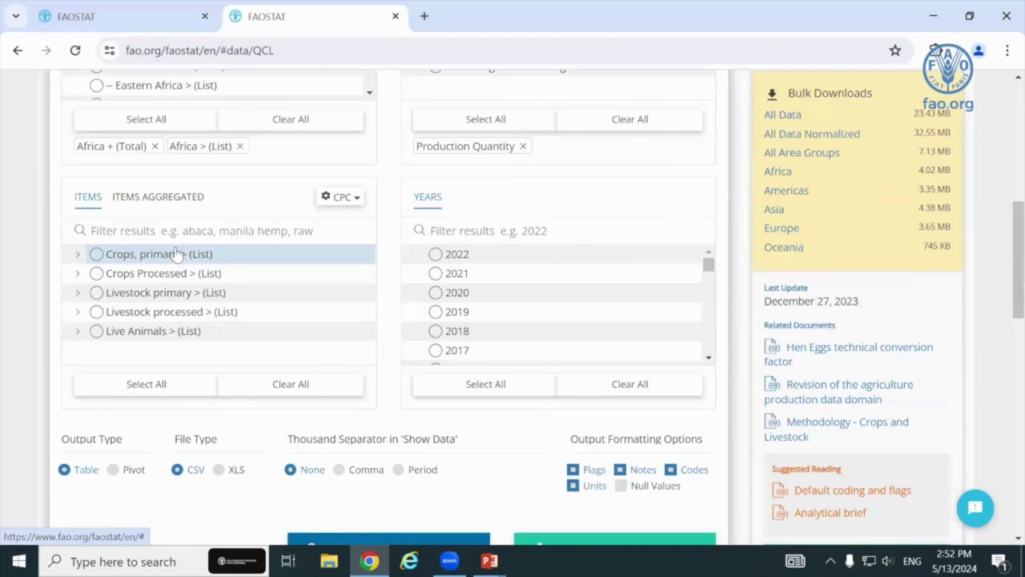
{"action": "left_click", "coordinate": [174, 200]}
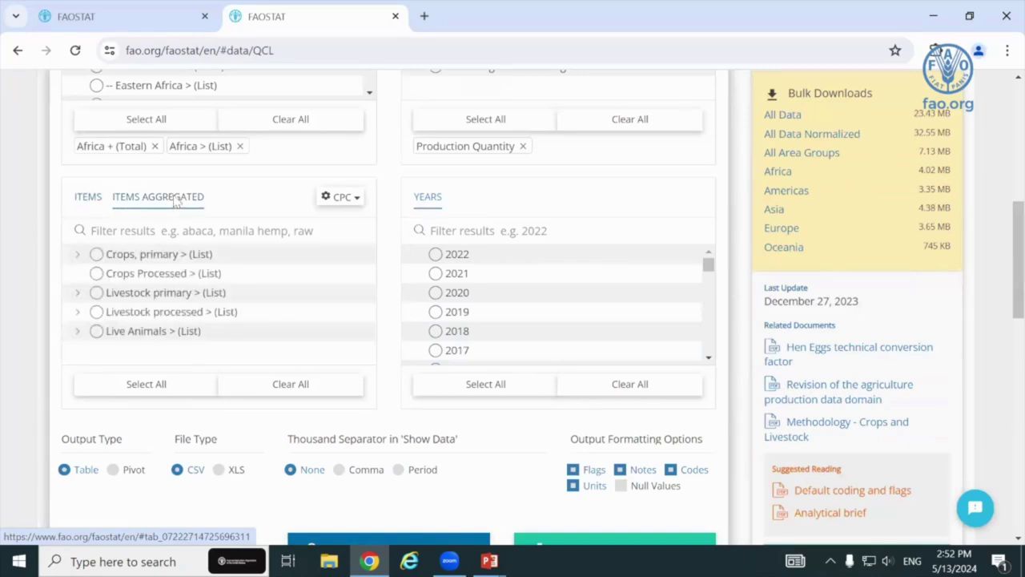
{"action": "left_click", "coordinate": [77, 256]}
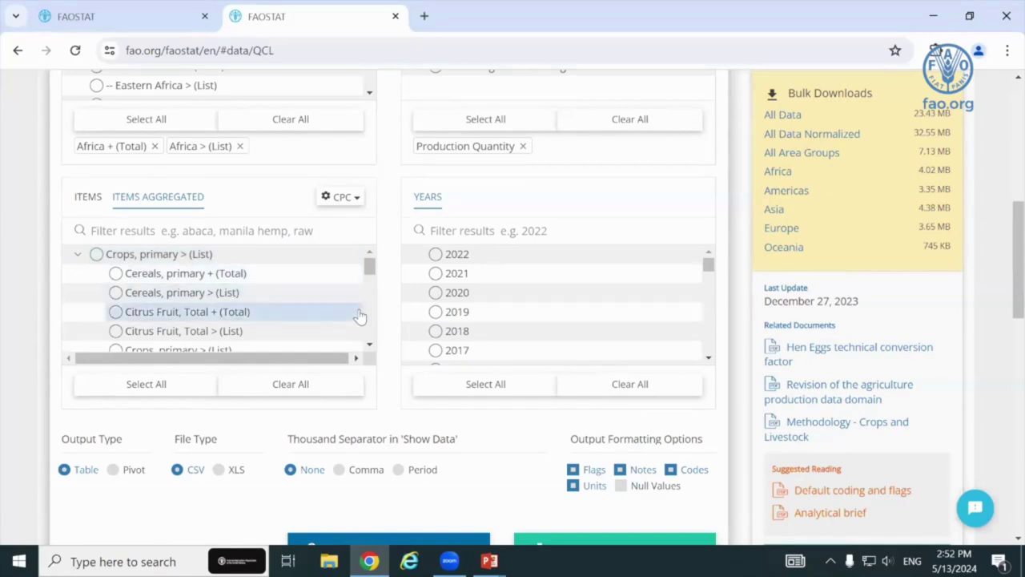
{"action": "scroll", "coordinate": [369, 313], "scroll_direction": "down", "scroll_amount": 1}
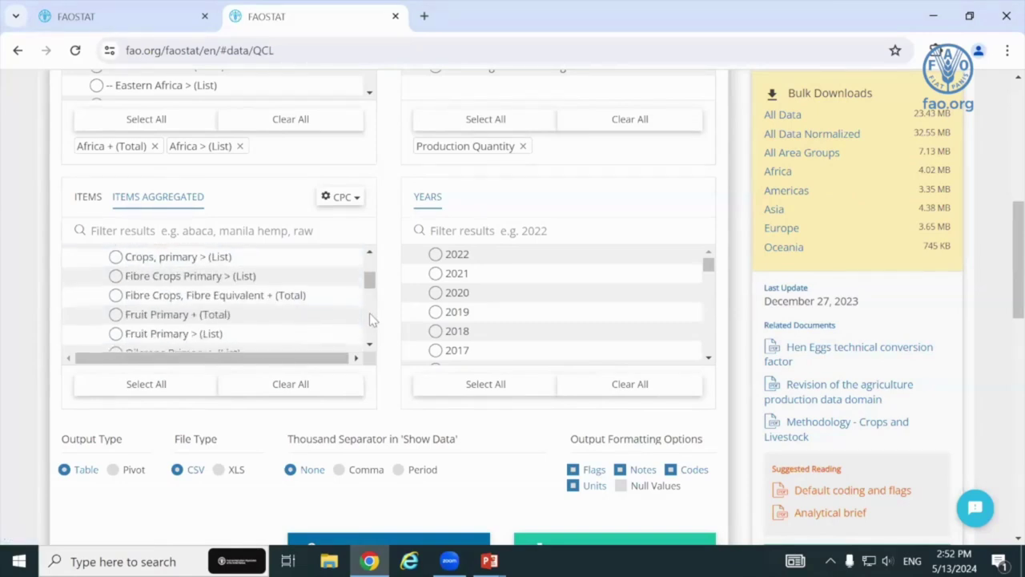
{"action": "scroll", "coordinate": [370, 318], "scroll_direction": "down", "scroll_amount": 3}
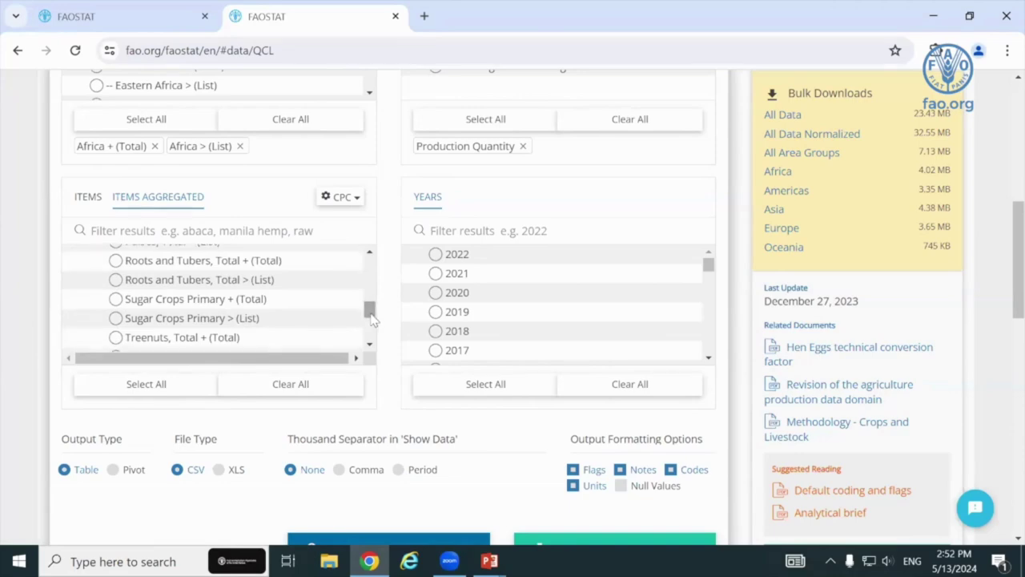
{"action": "scroll", "coordinate": [369, 305], "scroll_direction": "up", "scroll_amount": 1}
{"action": "scroll", "coordinate": [369, 299], "scroll_direction": "up", "scroll_amount": 4}
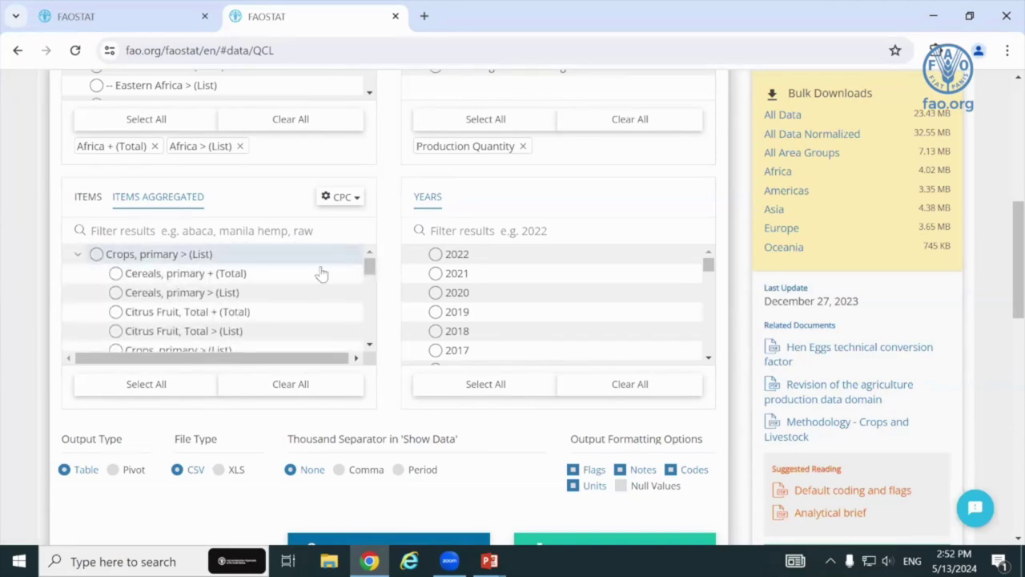
Step: Filter the individual items by "wheat" and select Wheat under Crops, primary
{"action": "left_click", "coordinate": [84, 200]}
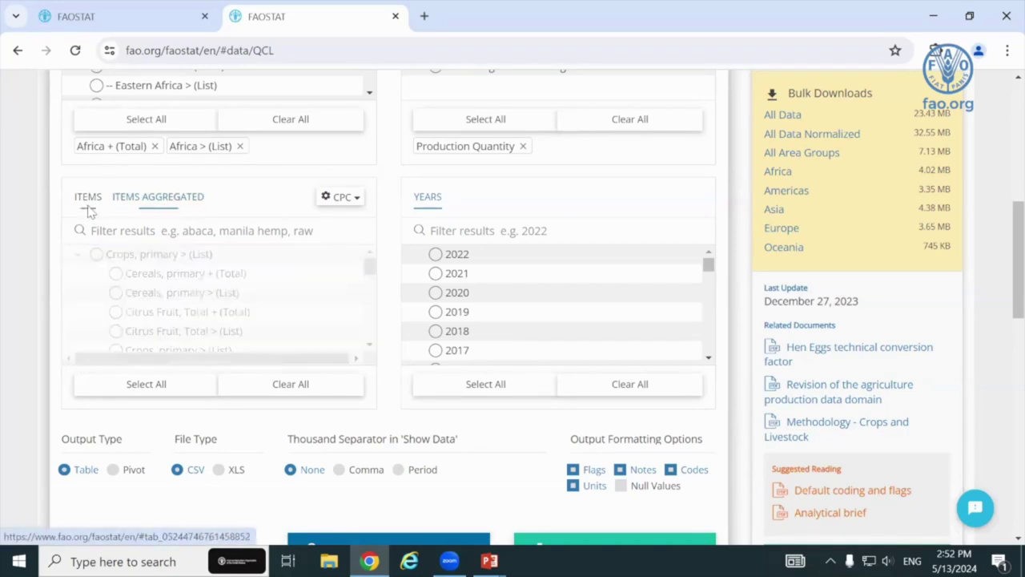
{"action": "left_click", "coordinate": [112, 234]}
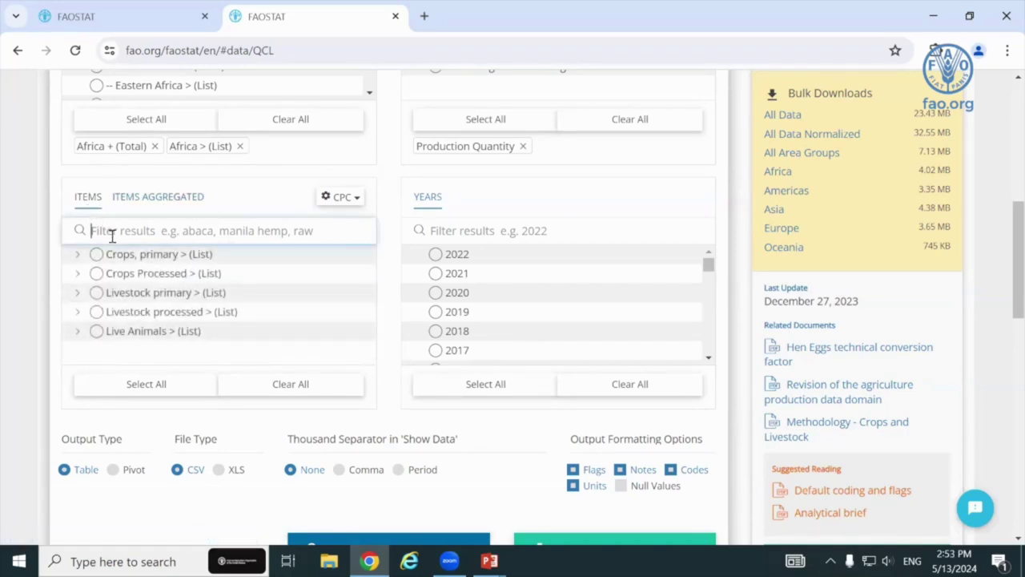
{"action": "type", "text": "wheat"}
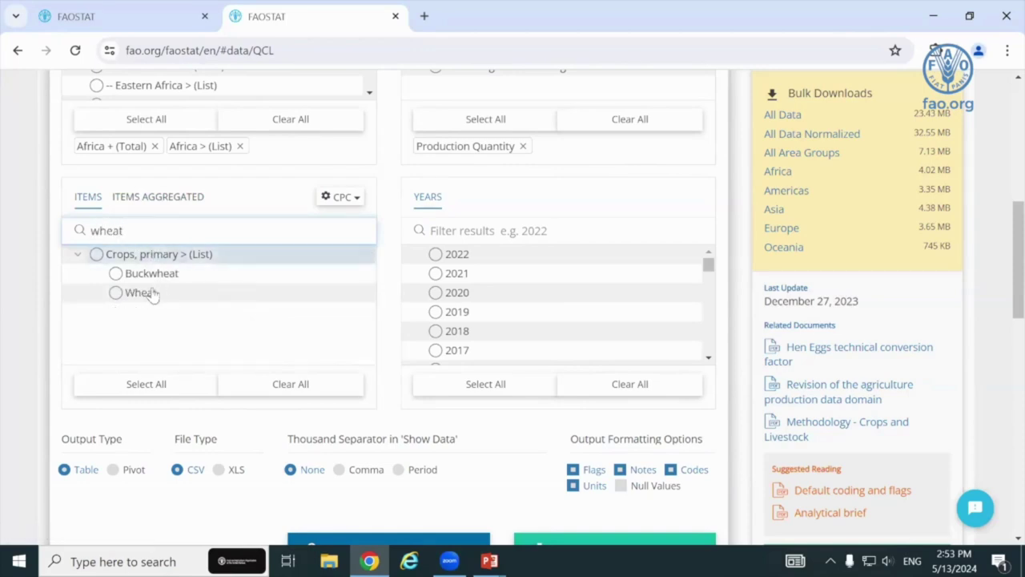
{"action": "left_click", "coordinate": [118, 298]}
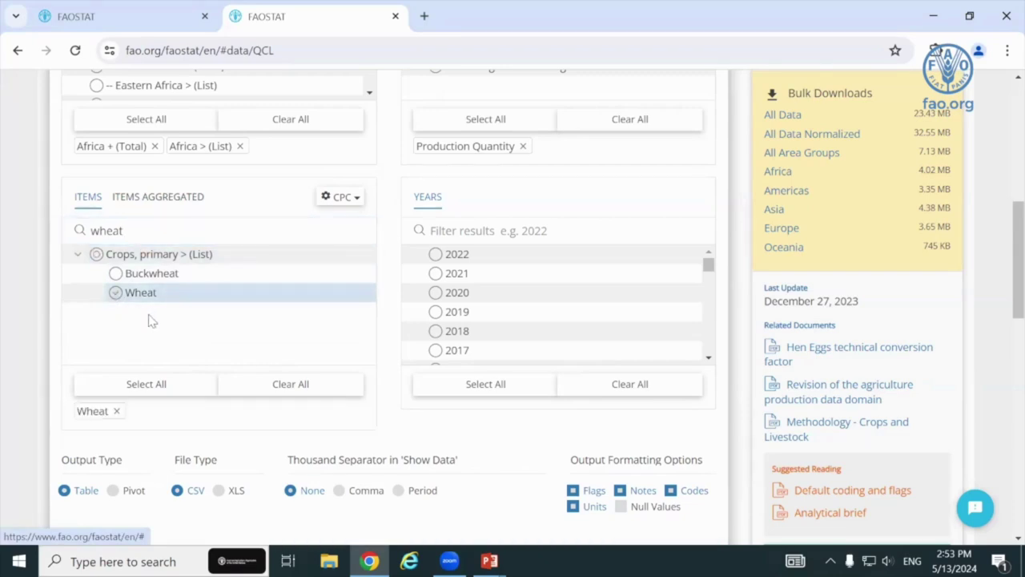
Step: Keep CPC as the item coding system and select the years 2018 through 2022
{"action": "left_click", "coordinate": [352, 200]}
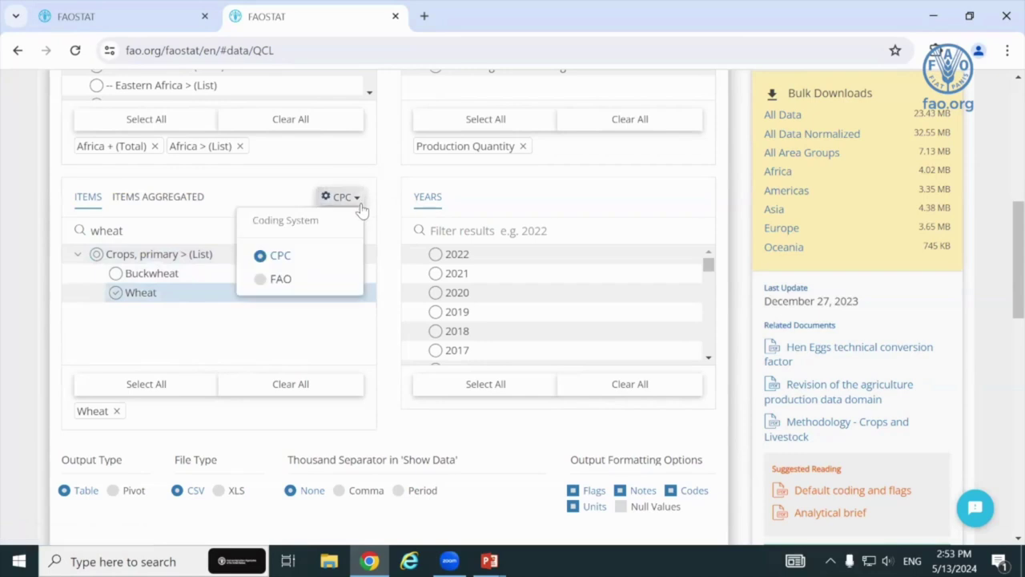
{"action": "left_click", "coordinate": [279, 257]}
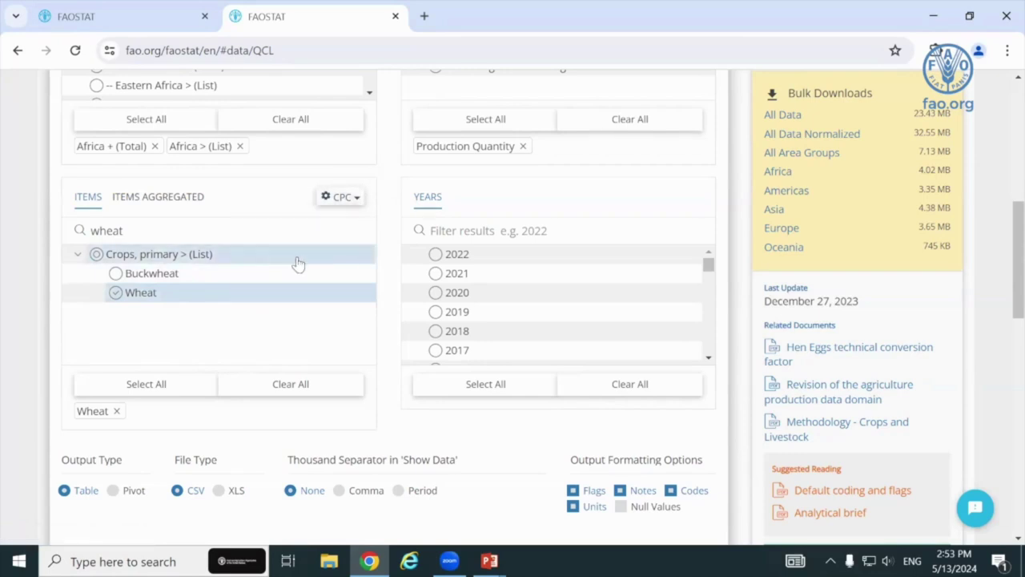
{"action": "left_click", "coordinate": [453, 258]}
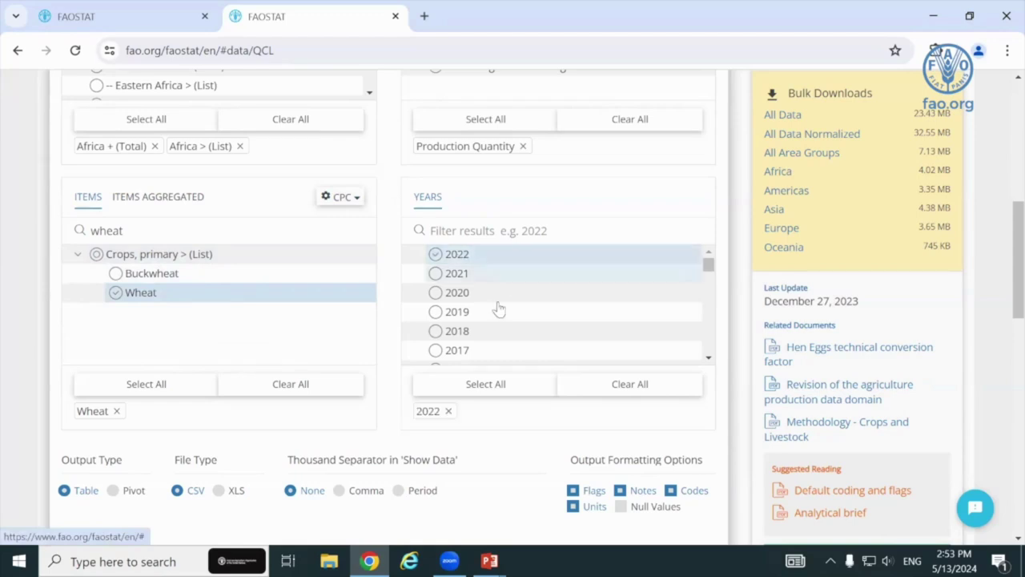
{"action": "left_click", "coordinate": [452, 331], "text": "shift"}
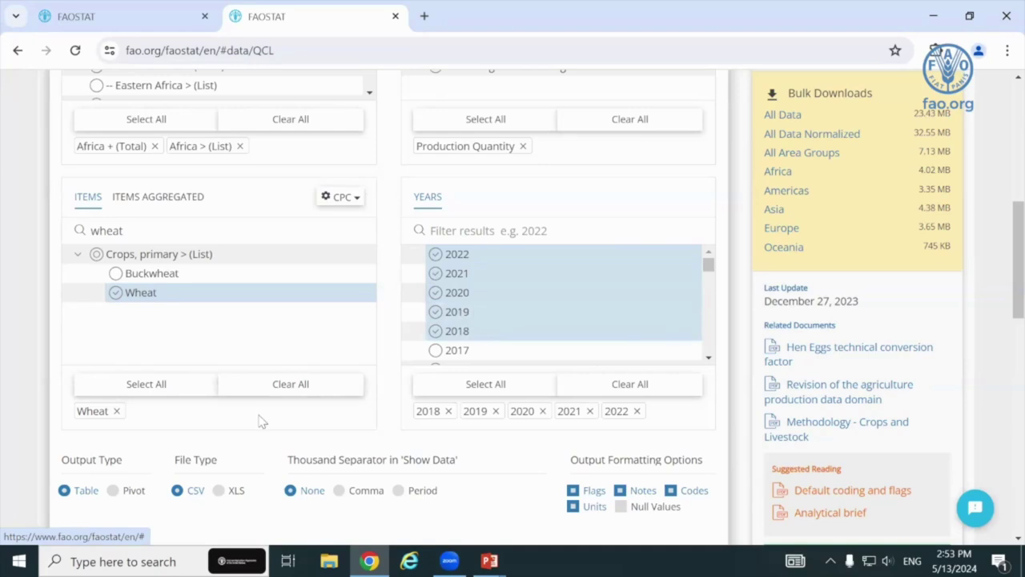
Step: Show the queried data as a table and examine its flag description and note columns
{"action": "scroll", "coordinate": [258, 423], "scroll_direction": "down", "scroll_amount": 2}
{"action": "scroll", "coordinate": [258, 422], "scroll_direction": "down", "scroll_amount": 1}
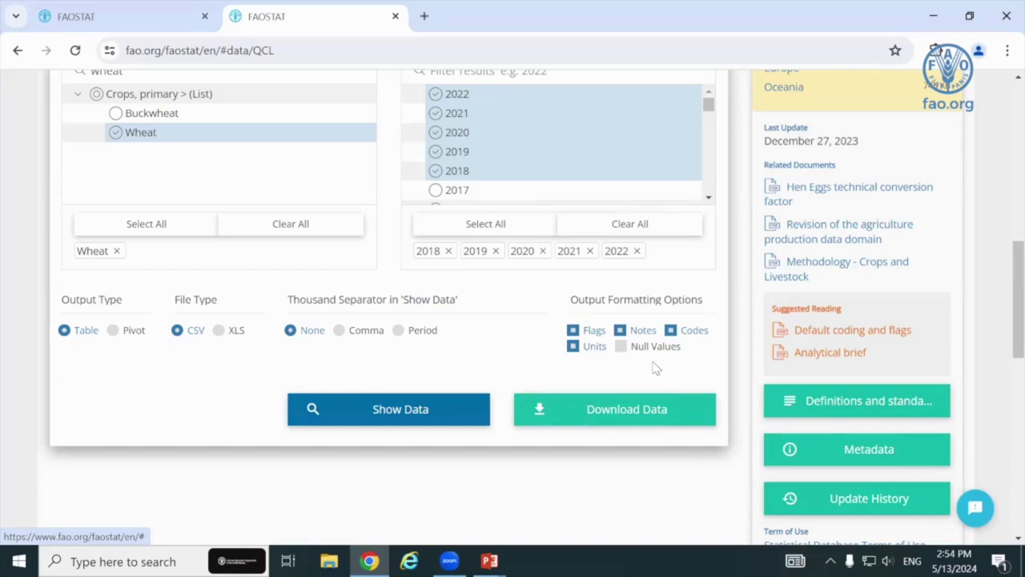
{"action": "left_click", "coordinate": [400, 409]}
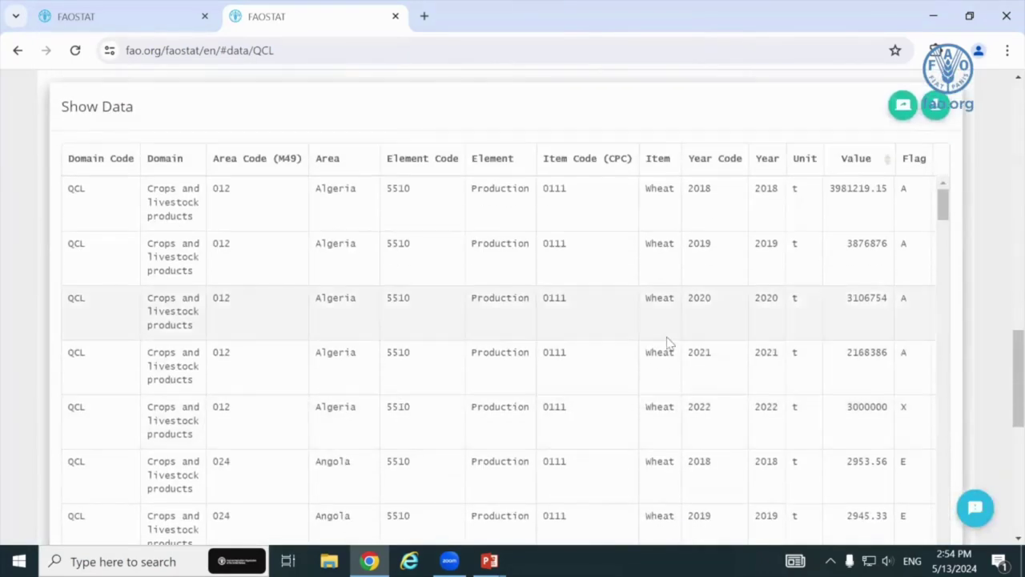
{"action": "scroll", "coordinate": [987, 285], "scroll_direction": "down", "scroll_amount": 3}
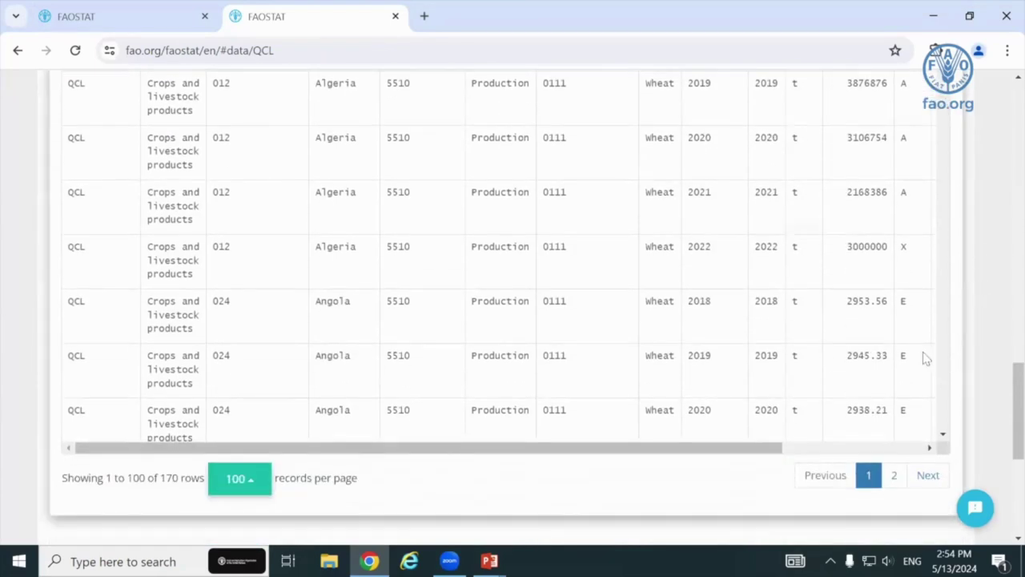
{"action": "left_click", "coordinate": [894, 448]}
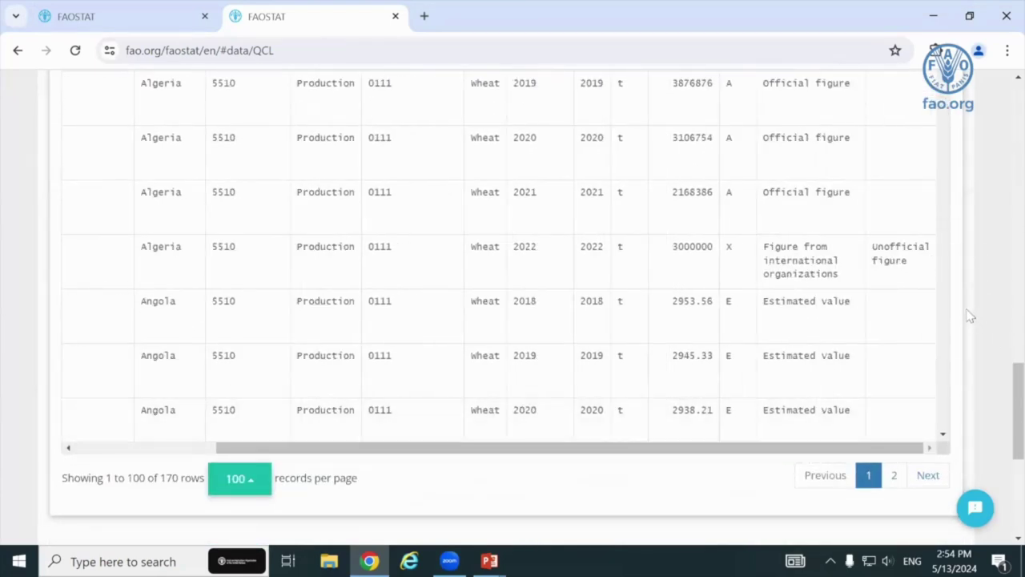
Step: Download the displayed wheat production table as a CSV file
{"action": "scroll", "coordinate": [969, 296], "scroll_direction": "up", "scroll_amount": 3}
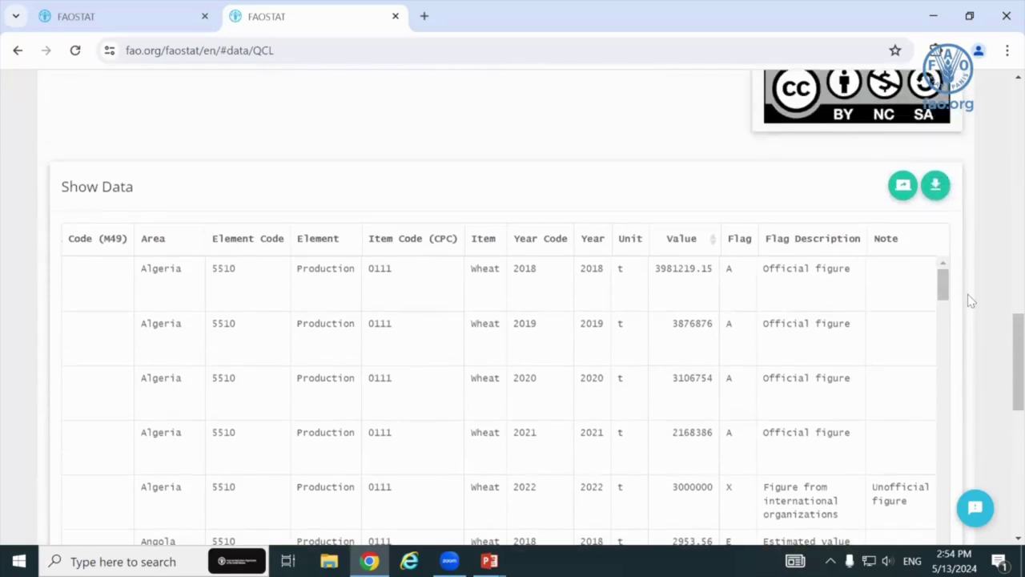
{"action": "scroll", "coordinate": [965, 286], "scroll_direction": "up", "scroll_amount": 1}
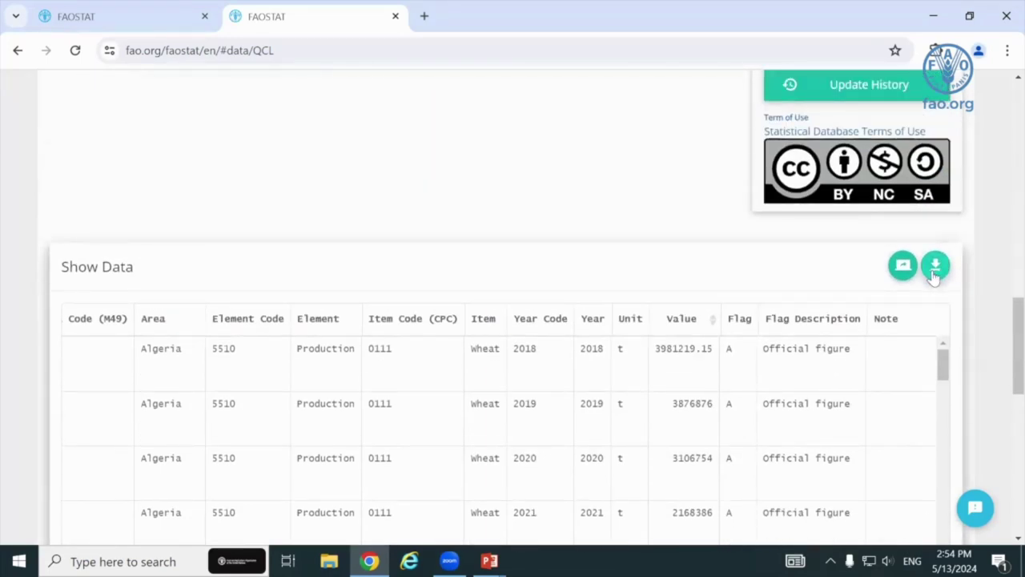
{"action": "left_click", "coordinate": [934, 269]}
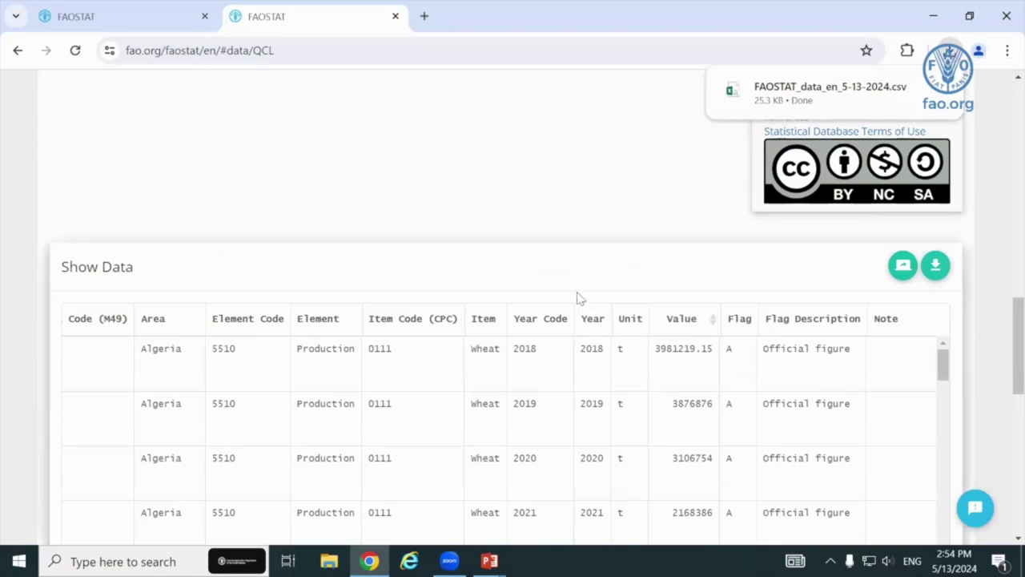
Step: Set the output type to Pivot, exclude flags, notes and units, and show the data again
{"action": "scroll", "coordinate": [568, 301], "scroll_direction": "up", "scroll_amount": 2}
{"action": "scroll", "coordinate": [564, 303], "scroll_direction": "up", "scroll_amount": 2}
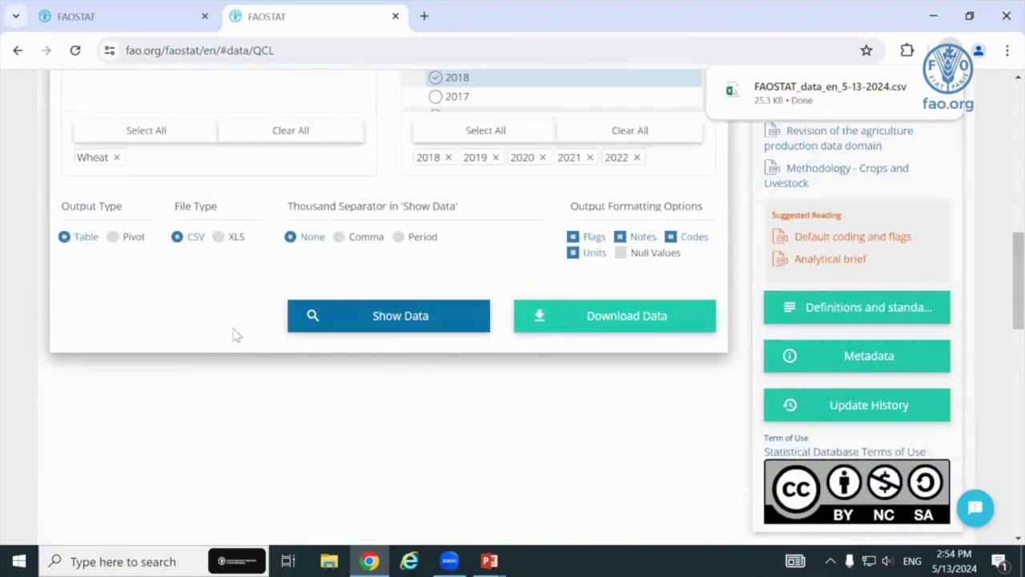
{"action": "left_click", "coordinate": [113, 237]}
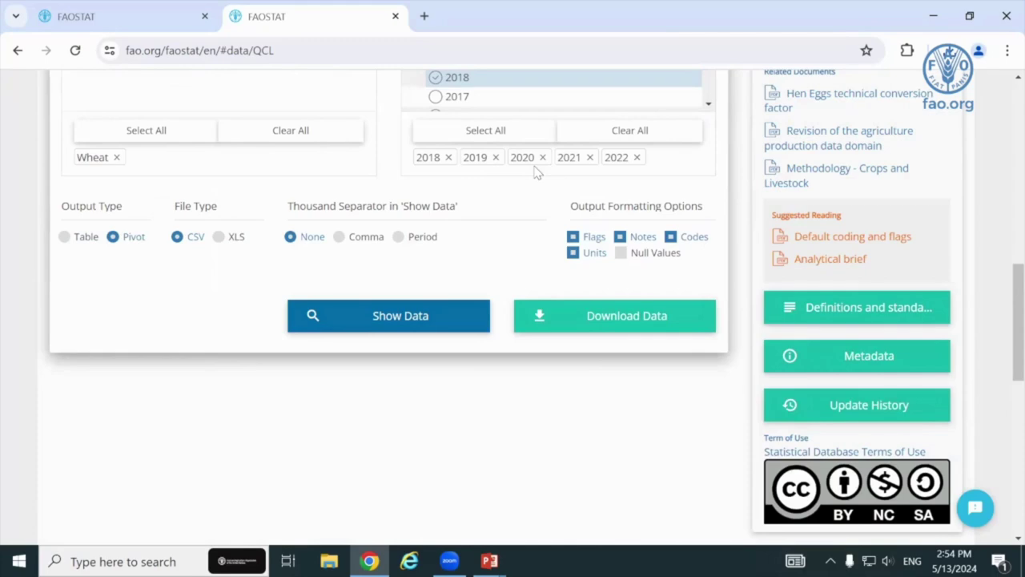
{"action": "left_click", "coordinate": [590, 237]}
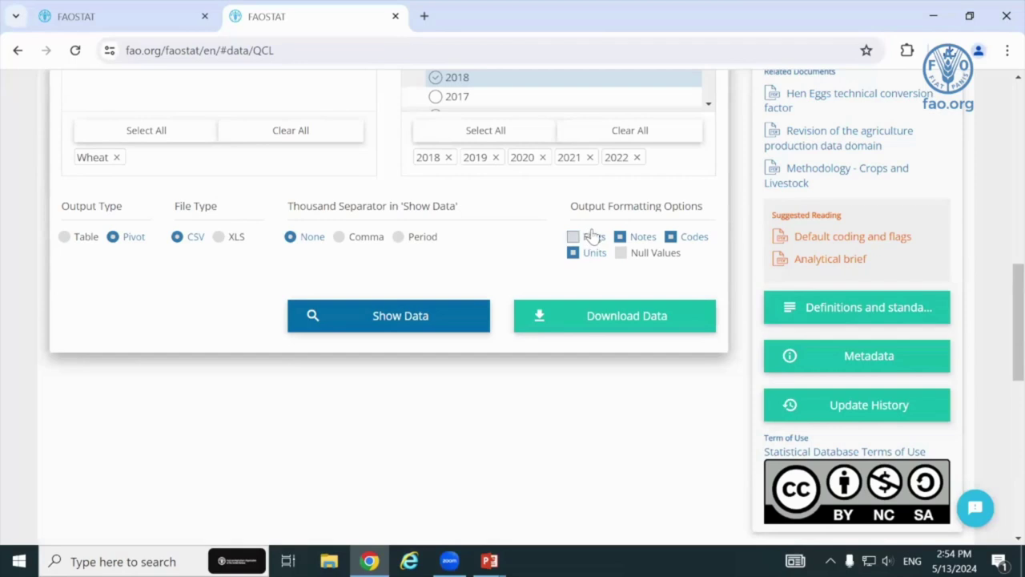
{"action": "left_click", "coordinate": [639, 239]}
{"action": "left_click", "coordinate": [585, 254]}
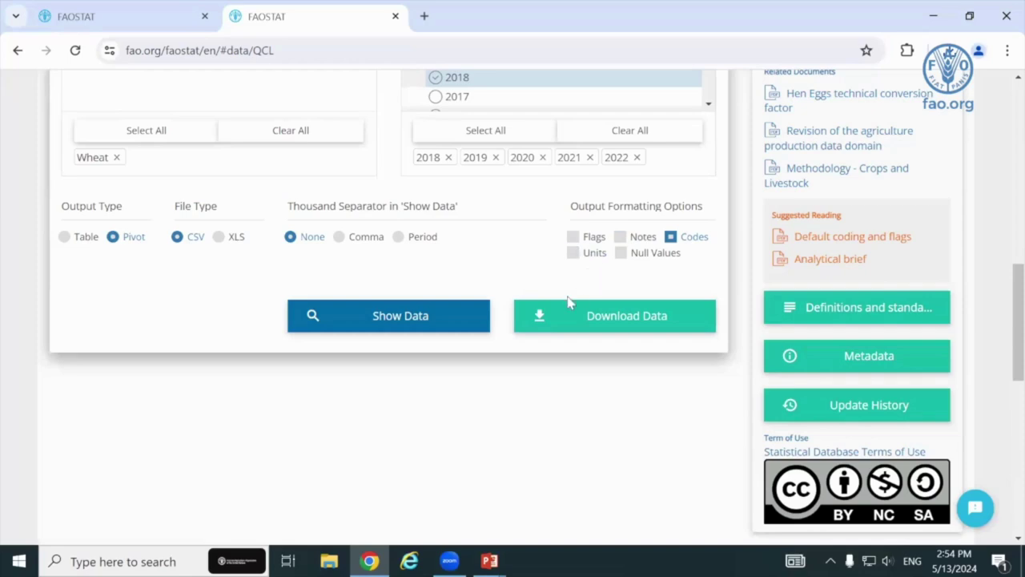
{"action": "left_click", "coordinate": [379, 321]}
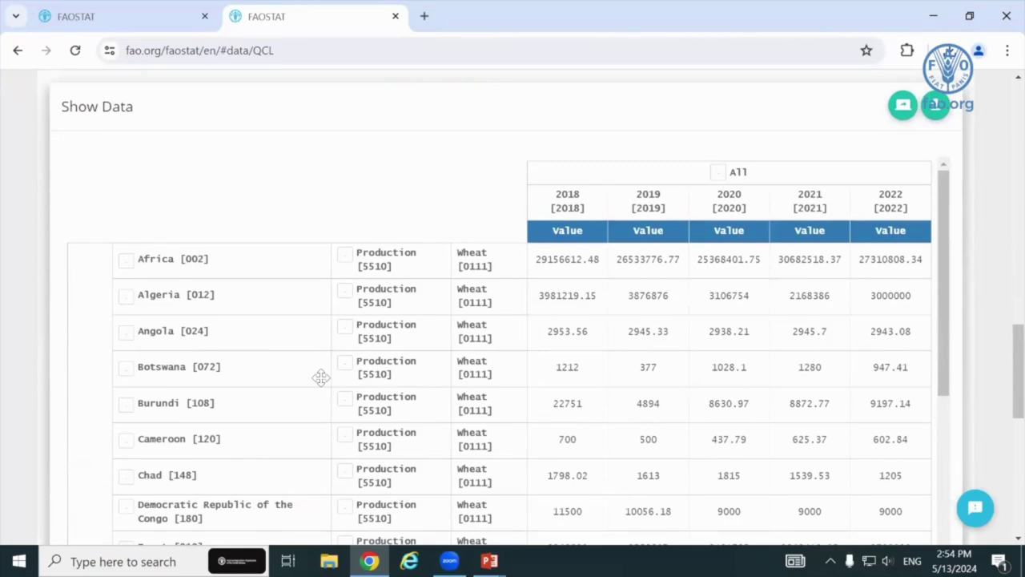
Step: Rearrange the pivot table so the Wheat item column comes before the Production element column
{"action": "scroll", "coordinate": [321, 377], "scroll_direction": "down", "scroll_amount": 1}
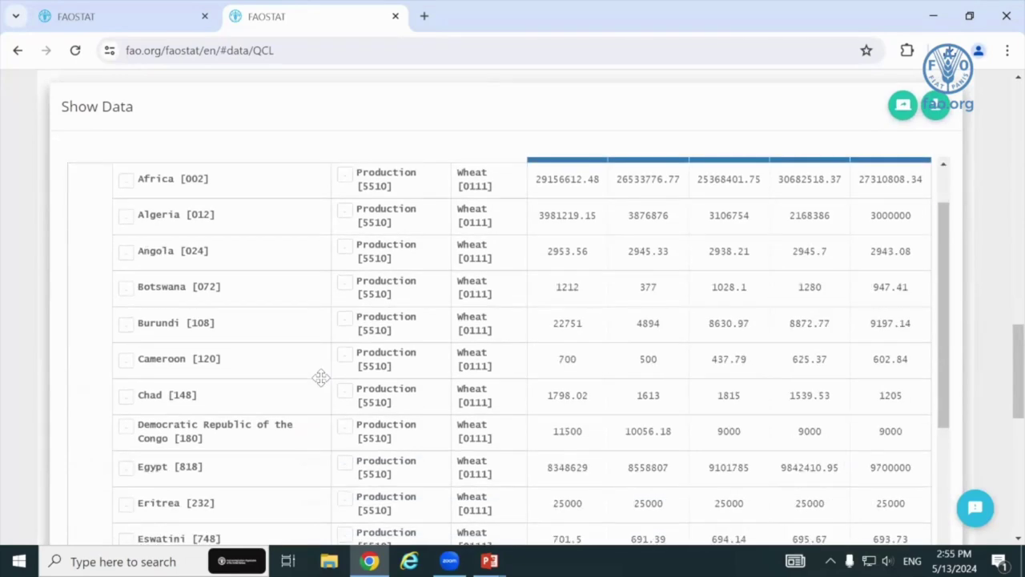
{"action": "scroll", "coordinate": [320, 377], "scroll_direction": "up", "scroll_amount": 1}
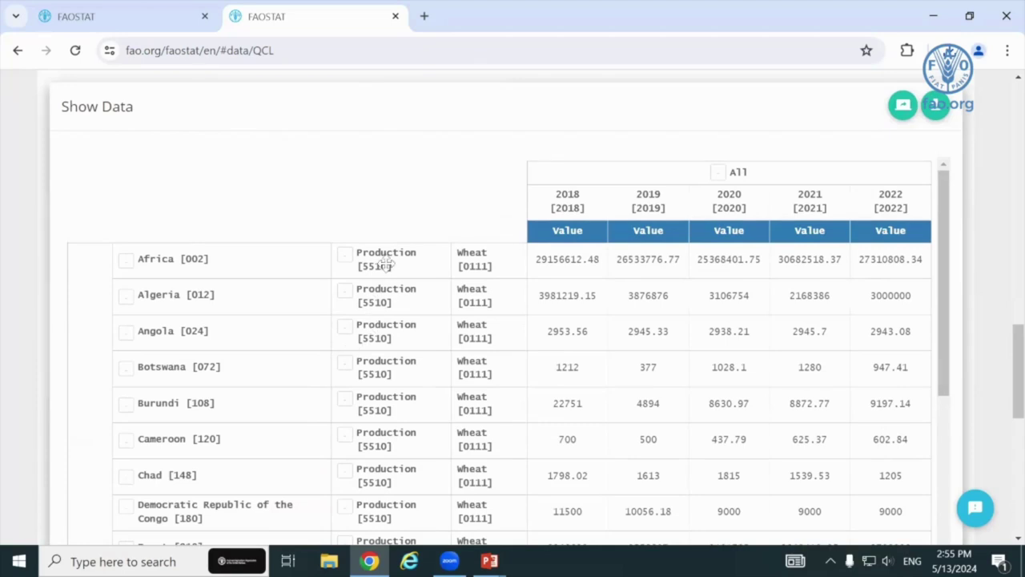
{"action": "left_click_drag", "start_coordinate": [385, 264], "coordinate": [425, 289]}
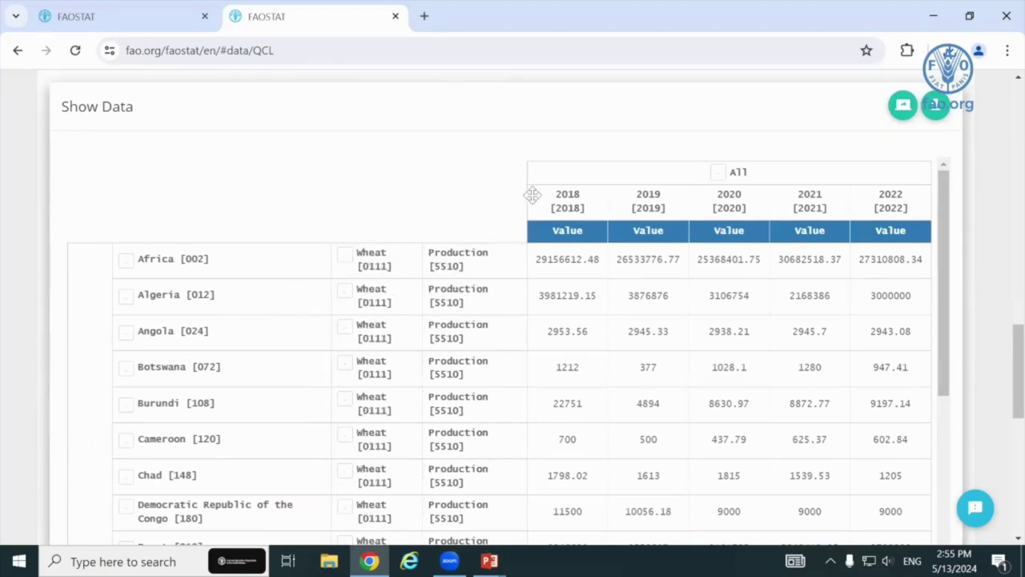
Step: Look over the domain's description, bulk downloads, last update date, related documents and suggested reading
{"action": "scroll", "coordinate": [553, 212], "scroll_direction": "up", "scroll_amount": 2}
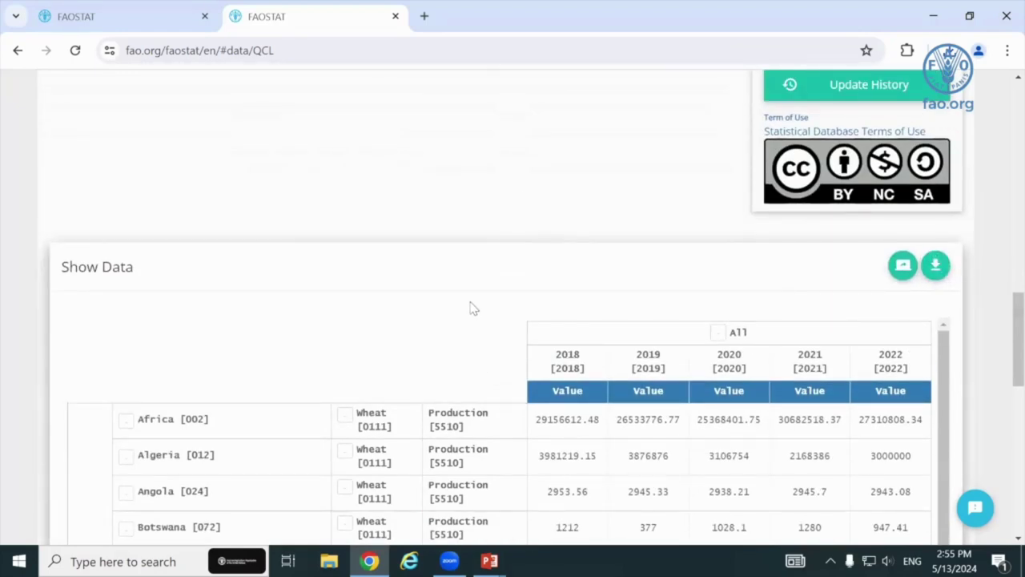
{"action": "scroll", "coordinate": [483, 249], "scroll_direction": "up", "scroll_amount": 1}
{"action": "scroll", "coordinate": [481, 252], "scroll_direction": "up", "scroll_amount": 7}
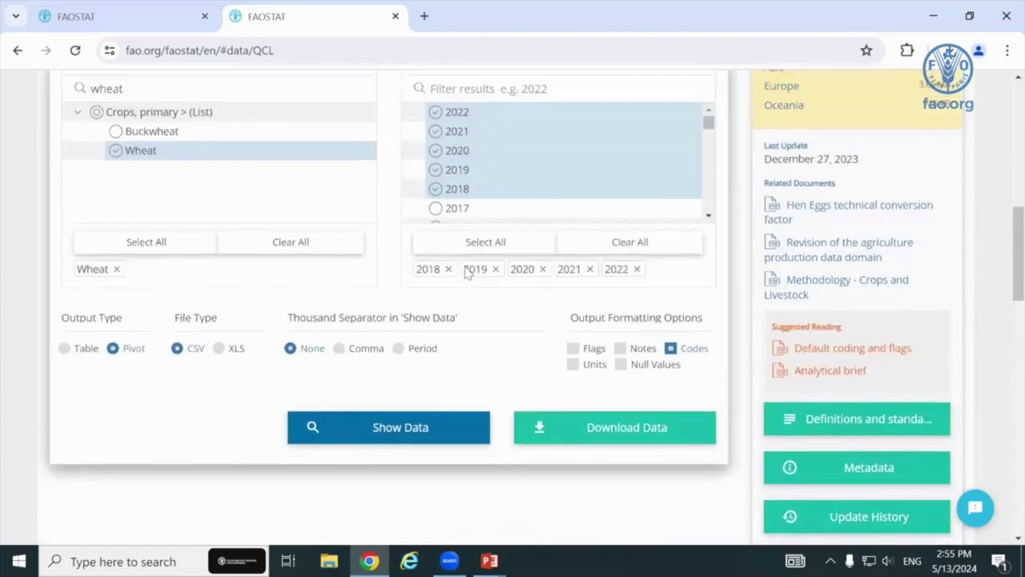
{"action": "scroll", "coordinate": [467, 274], "scroll_direction": "up", "scroll_amount": 3}
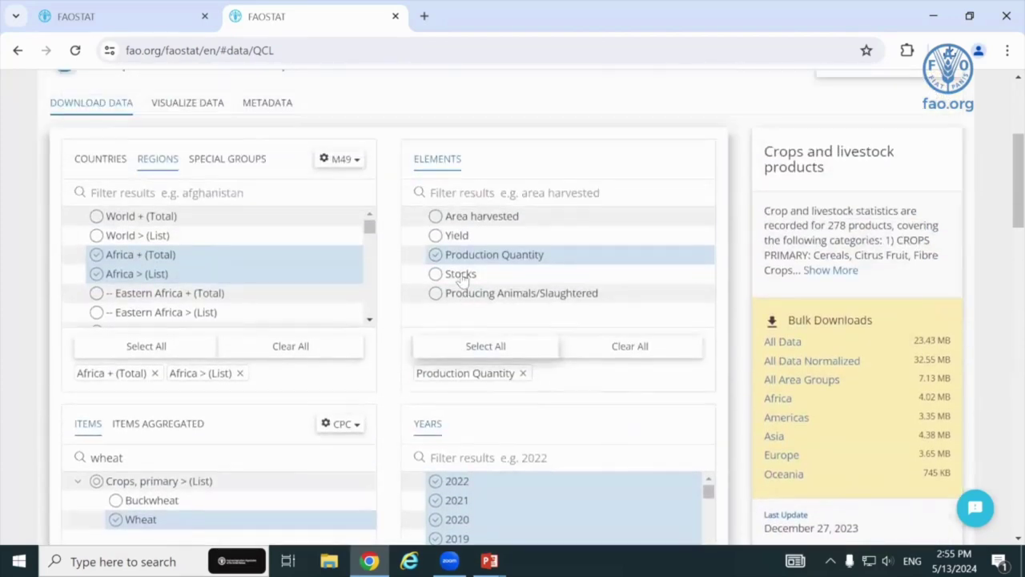
{"action": "scroll", "coordinate": [462, 278], "scroll_direction": "up", "scroll_amount": 1}
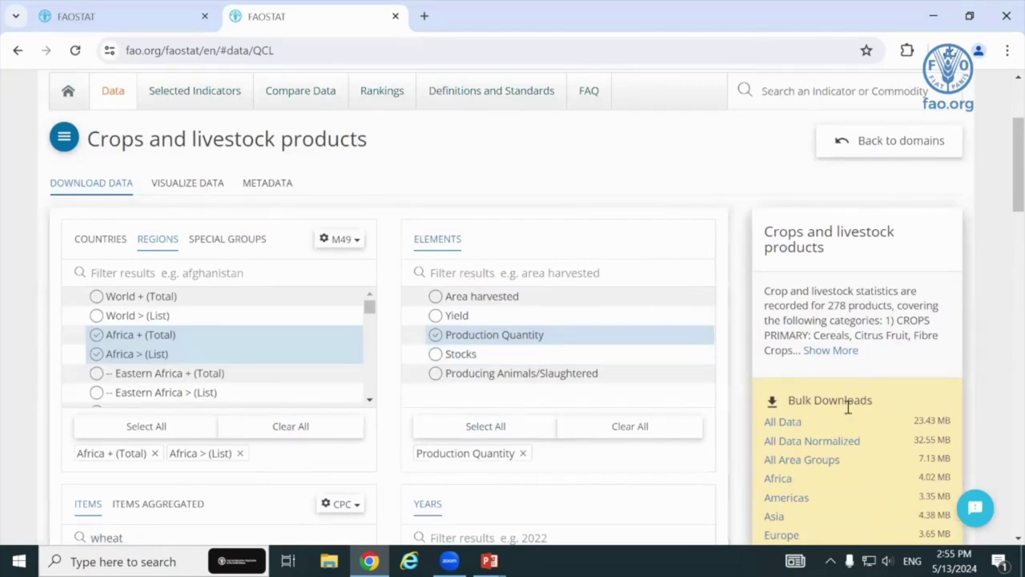
{"action": "scroll", "coordinate": [848, 407], "scroll_direction": "down", "scroll_amount": 1}
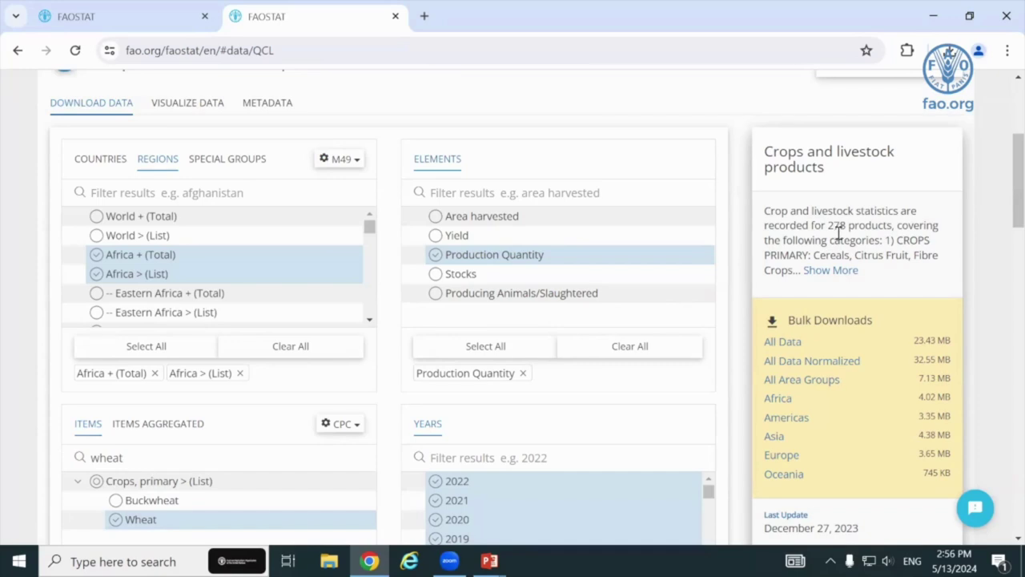
{"action": "scroll", "coordinate": [839, 233], "scroll_direction": "down", "scroll_amount": 4}
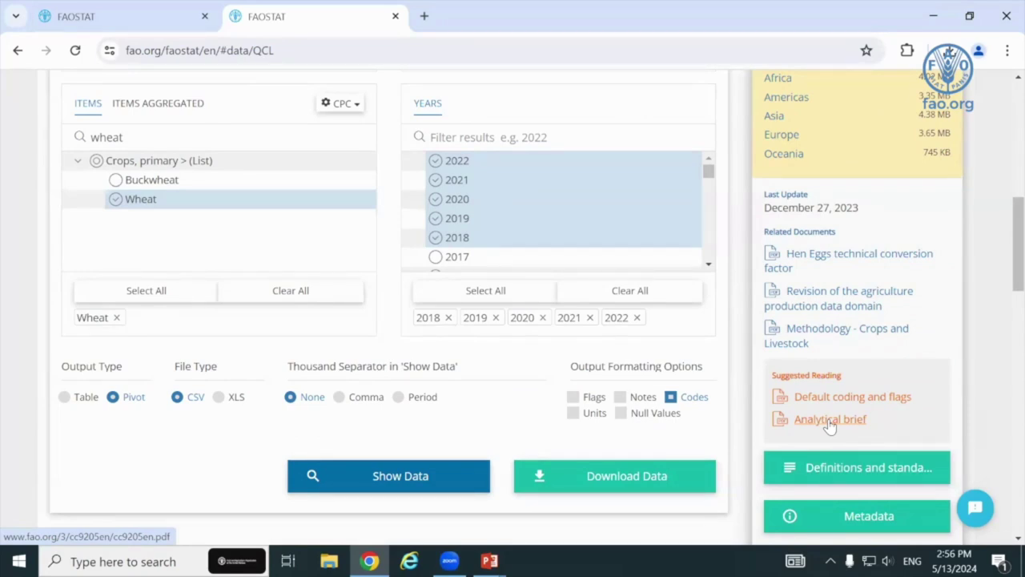
Step: View the Item list in the definitions and standards for Crops and livestock products, and close it
{"action": "left_click", "coordinate": [862, 469]}
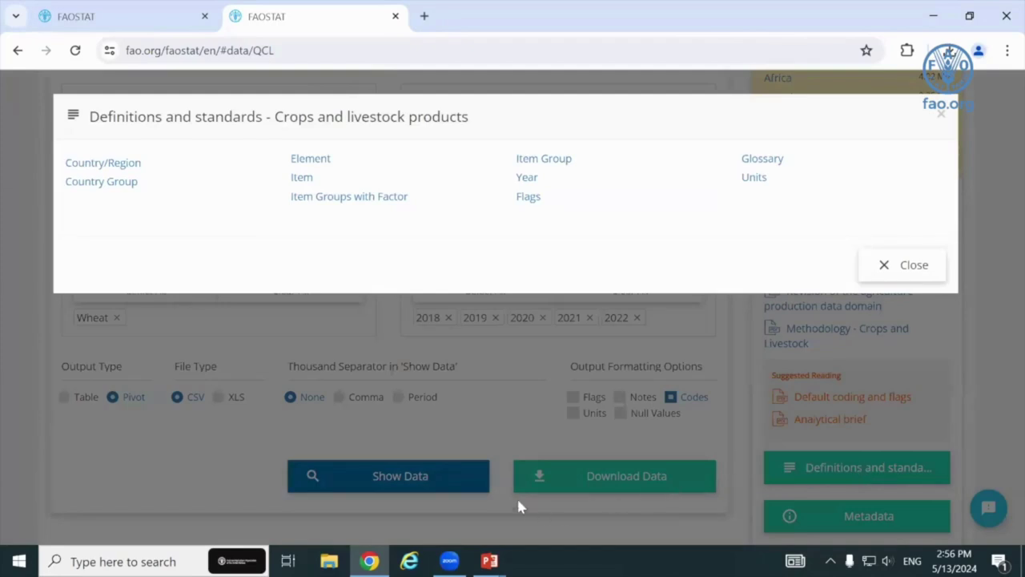
{"action": "left_click", "coordinate": [301, 178]}
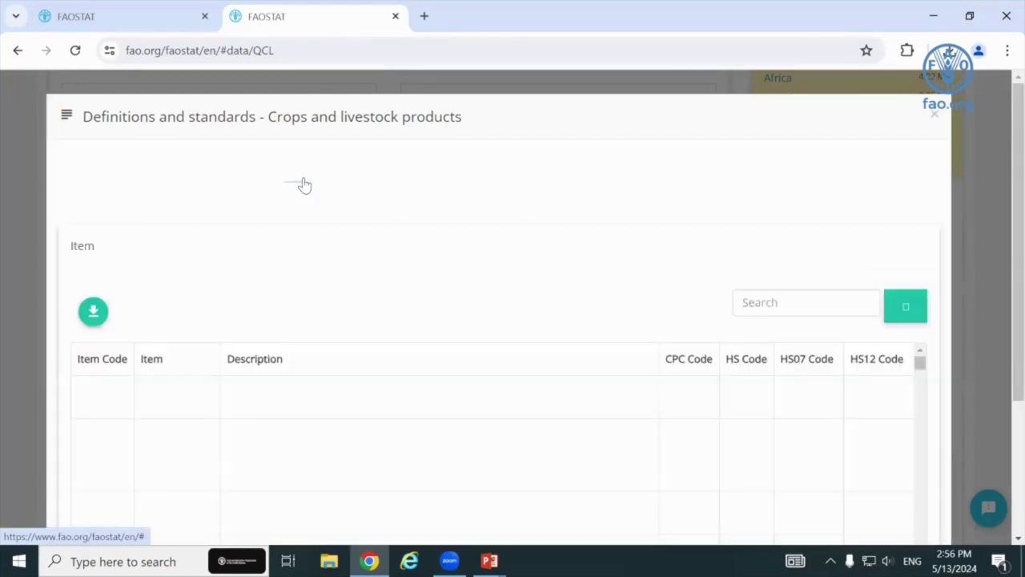
{"action": "scroll", "coordinate": [371, 273], "scroll_direction": "down", "scroll_amount": 2}
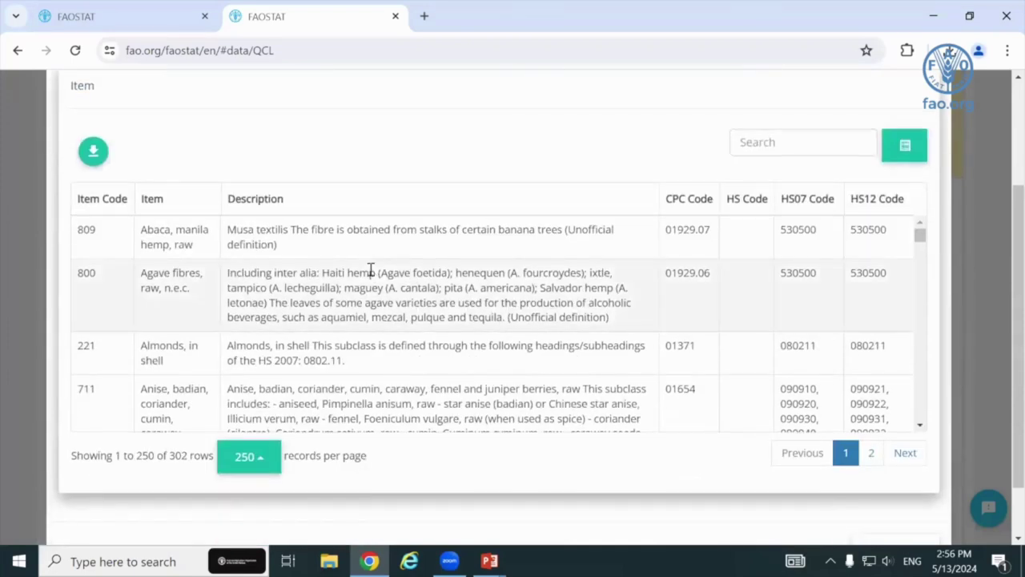
{"action": "scroll", "coordinate": [297, 186], "scroll_direction": "up", "scroll_amount": 2}
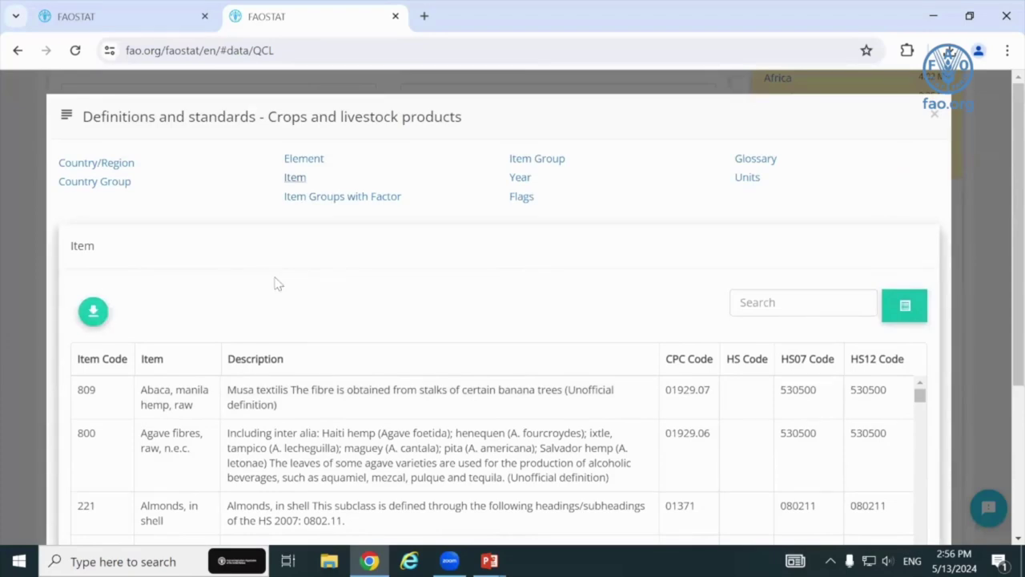
{"action": "scroll", "coordinate": [321, 272], "scroll_direction": "down", "scroll_amount": 3}
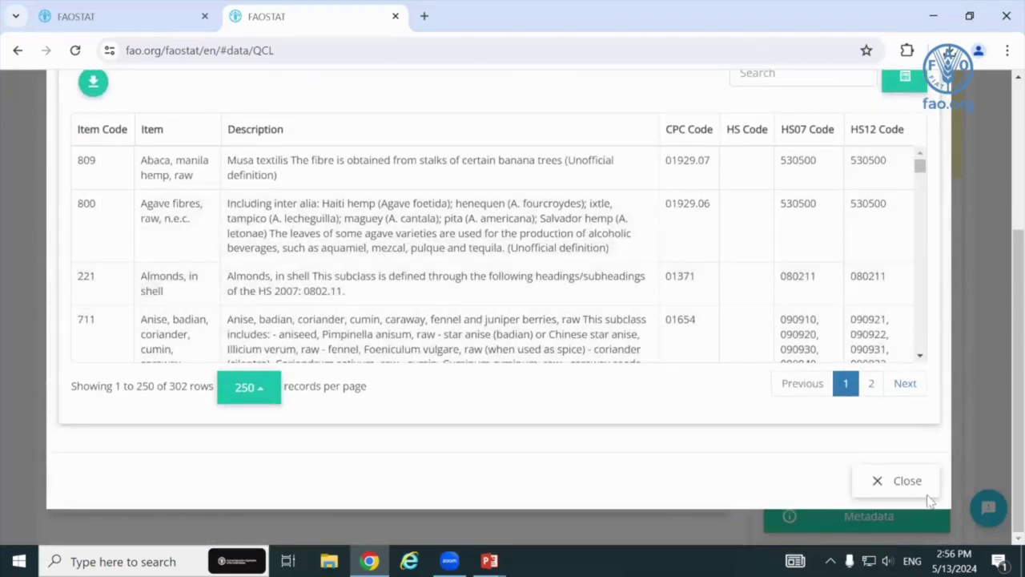
{"action": "left_click", "coordinate": [882, 481]}
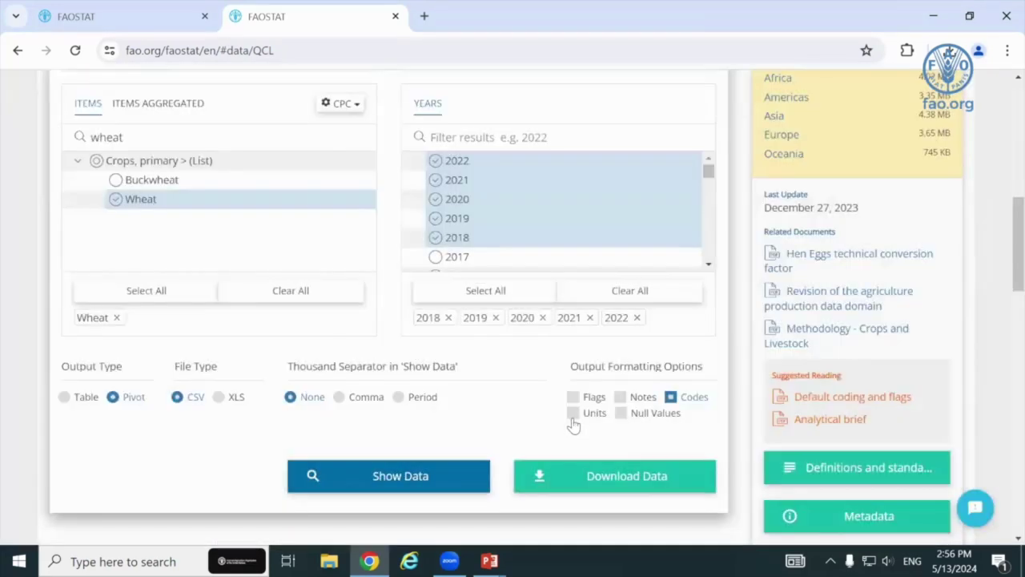
Step: Open the metadata of the Crops and livestock products domain, look through it, and close it
{"action": "scroll", "coordinate": [572, 426], "scroll_direction": "up", "scroll_amount": 8}
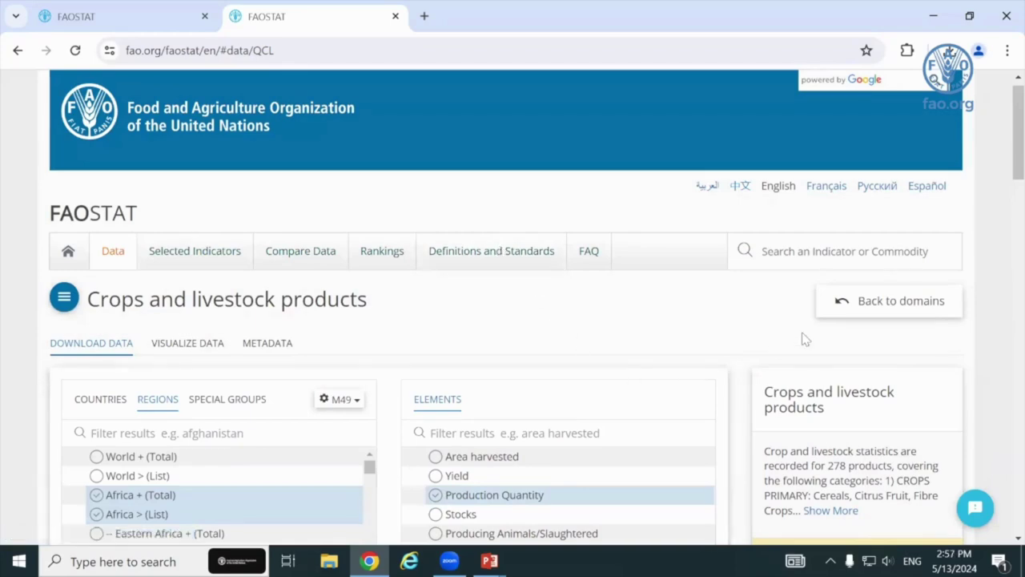
{"action": "scroll", "coordinate": [800, 343], "scroll_direction": "down", "scroll_amount": 5}
{"action": "scroll", "coordinate": [798, 343], "scroll_direction": "down", "scroll_amount": 3}
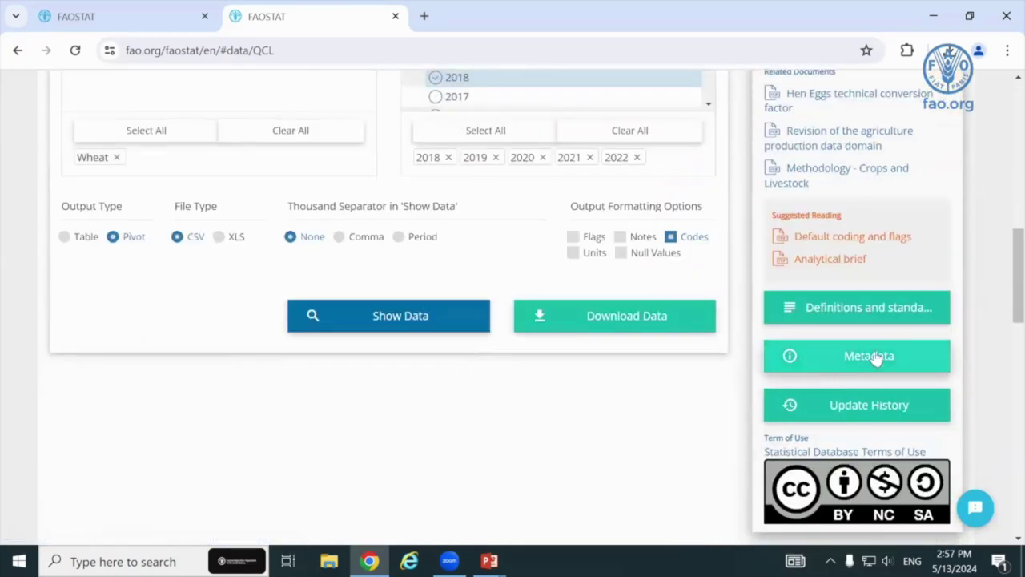
{"action": "left_click", "coordinate": [866, 357]}
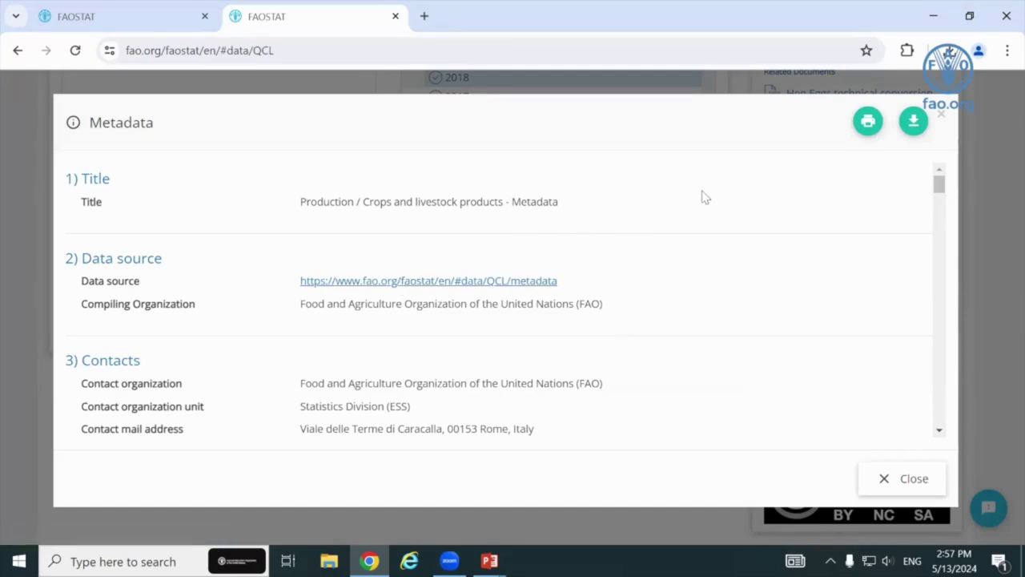
{"action": "scroll", "coordinate": [718, 199], "scroll_direction": "down", "scroll_amount": 2}
{"action": "scroll", "coordinate": [718, 199], "scroll_direction": "up", "scroll_amount": 2}
{"action": "left_click", "coordinate": [886, 479]}
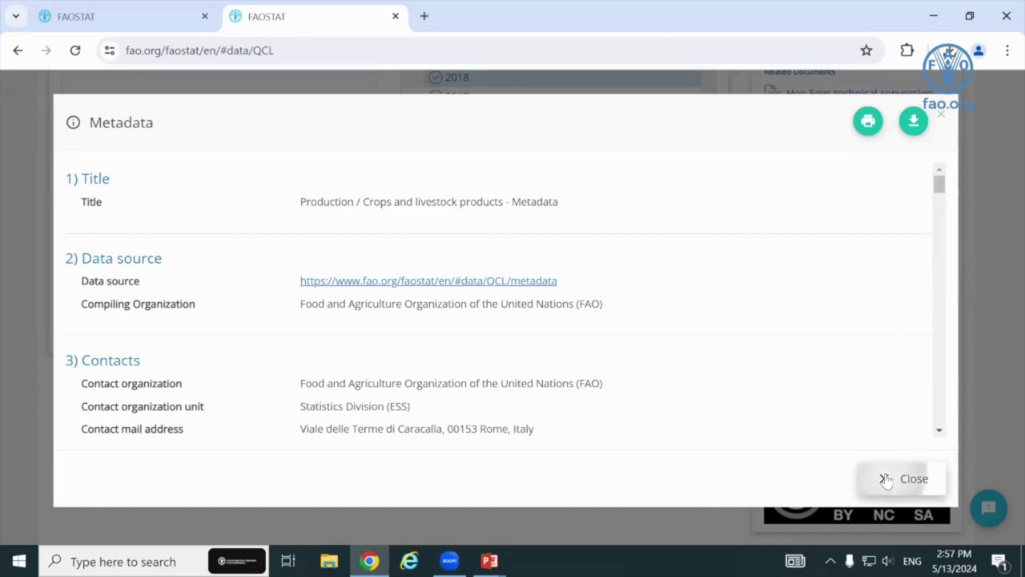
Step: Open the data visualizations of the Crops and livestock products domain and look through the rice production map and charts
{"action": "scroll", "coordinate": [306, 350], "scroll_direction": "down", "scroll_amount": 1}
{"action": "scroll", "coordinate": [306, 348], "scroll_direction": "up", "scroll_amount": 10}
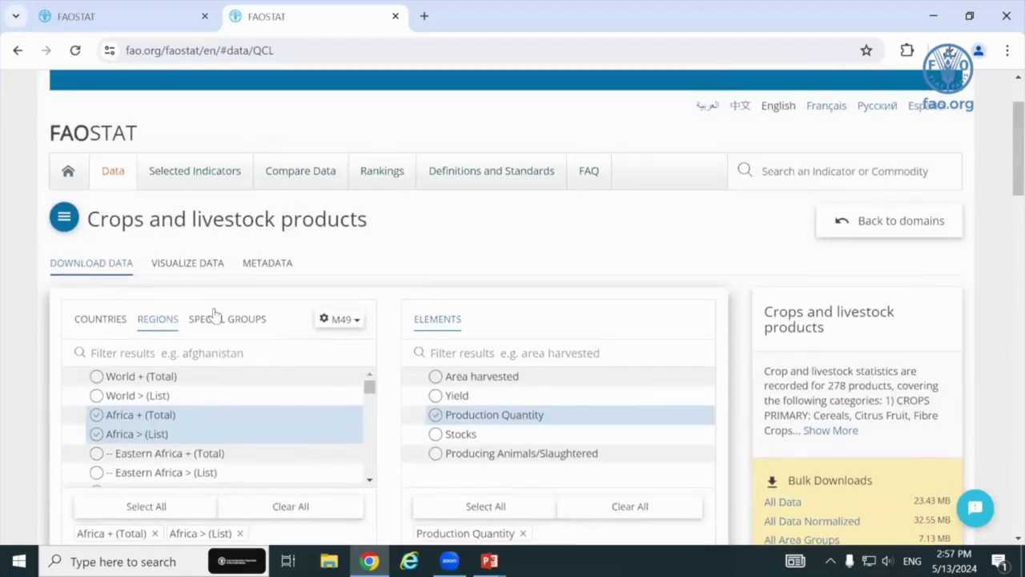
{"action": "left_click", "coordinate": [186, 264]}
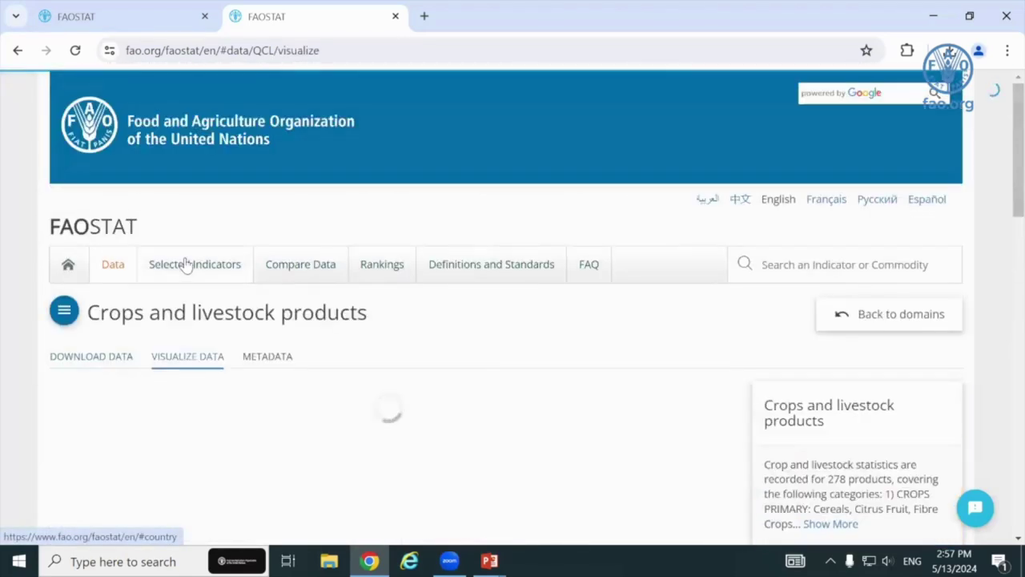
{"action": "scroll", "coordinate": [423, 316], "scroll_direction": "down", "scroll_amount": 1}
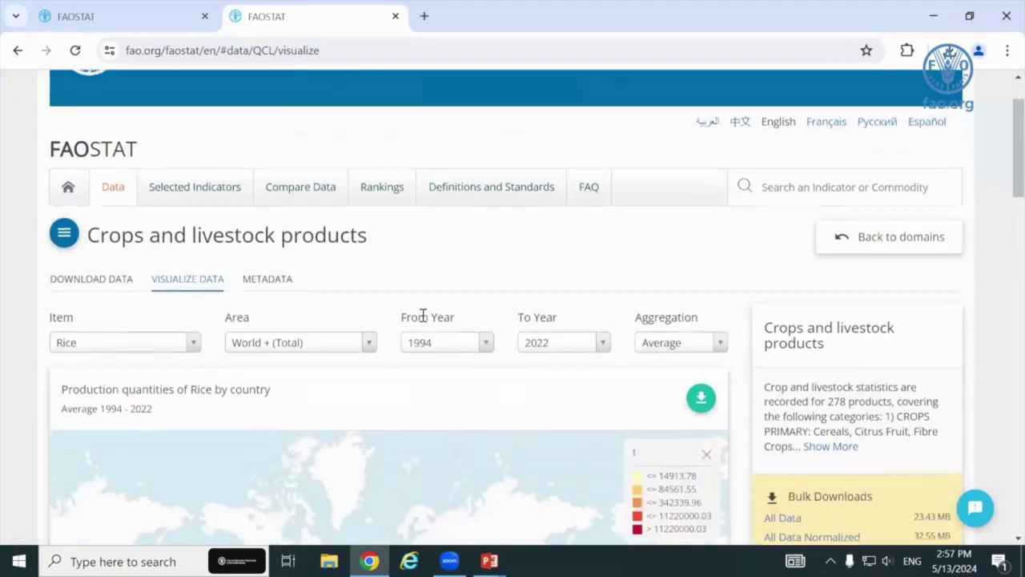
{"action": "scroll", "coordinate": [424, 317], "scroll_direction": "down", "scroll_amount": 4}
{"action": "scroll", "coordinate": [424, 317], "scroll_direction": "down", "scroll_amount": 5}
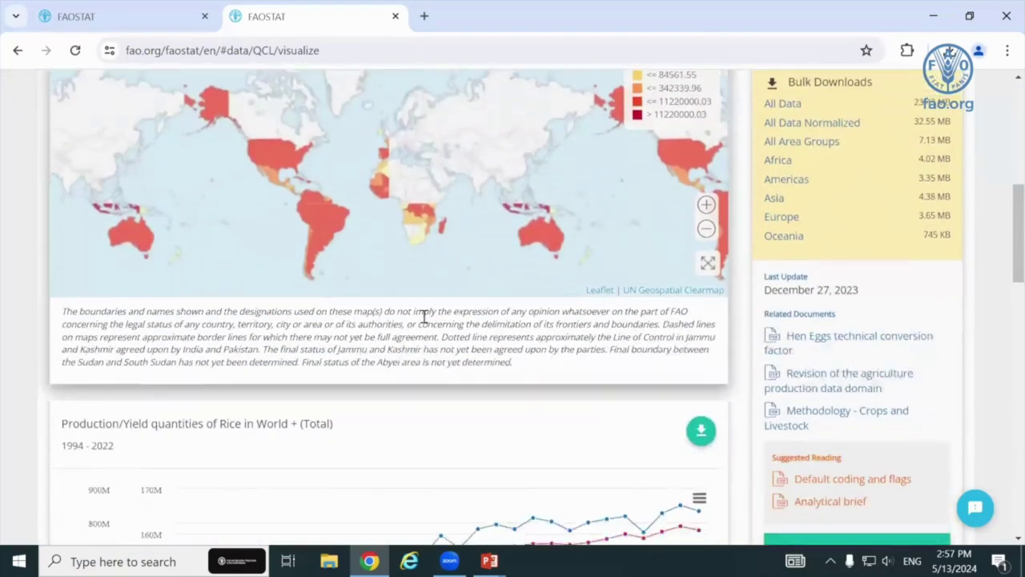
{"action": "scroll", "coordinate": [675, 314], "scroll_direction": "down", "scroll_amount": 6}
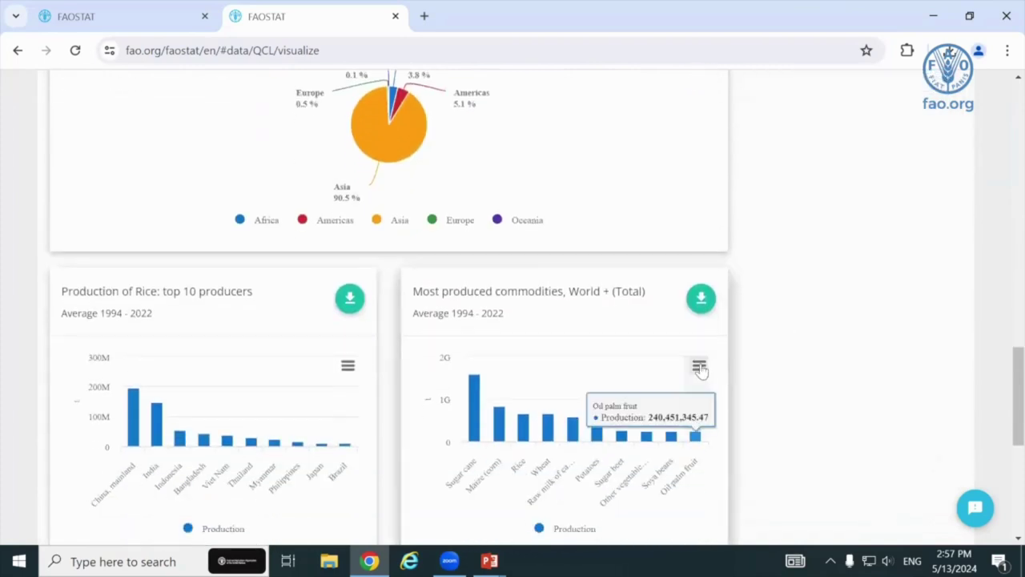
{"action": "scroll", "coordinate": [746, 282], "scroll_direction": "up", "scroll_amount": 5}
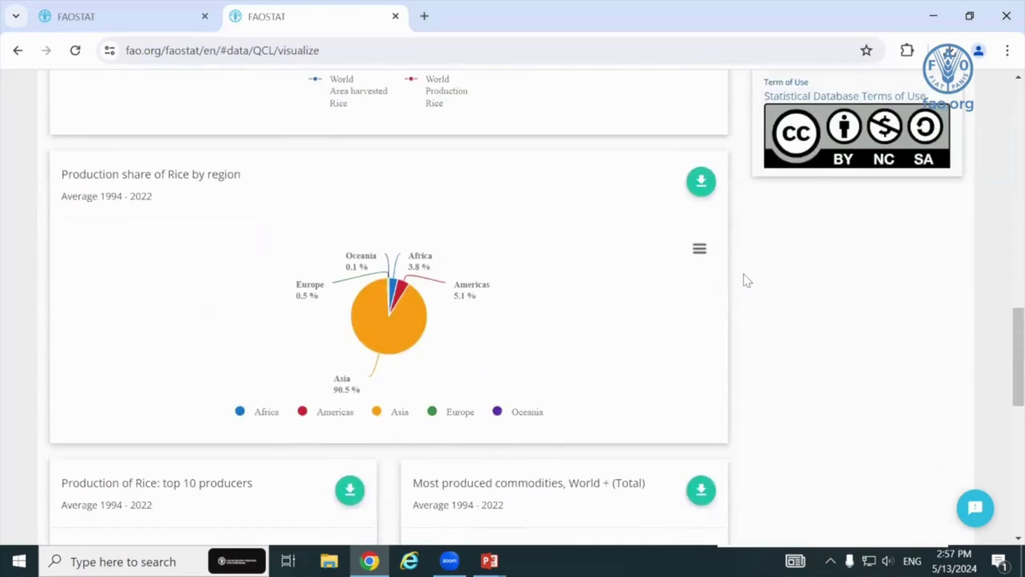
{"action": "scroll", "coordinate": [744, 279], "scroll_direction": "up", "scroll_amount": 10}
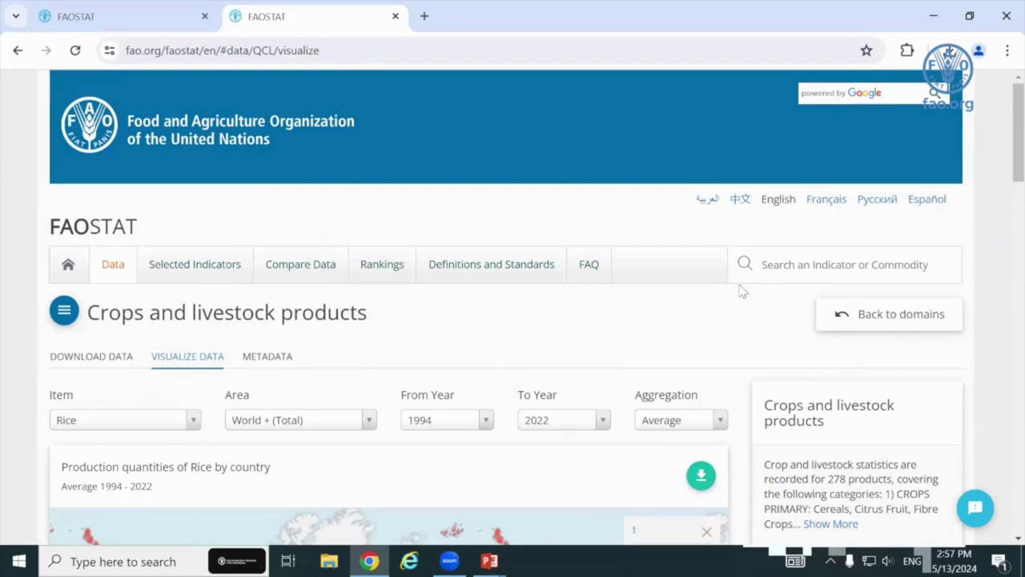
Step: Open the Selected Indicators country profile for Ecuador and view its map and list of topics
{"action": "left_click", "coordinate": [189, 270]}
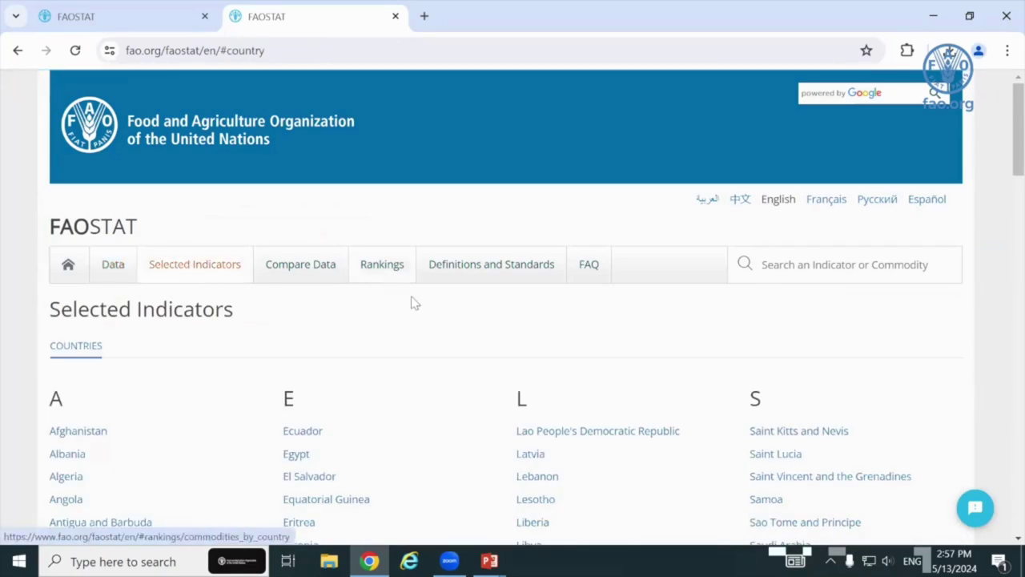
{"action": "scroll", "coordinate": [416, 306], "scroll_direction": "down", "scroll_amount": 2}
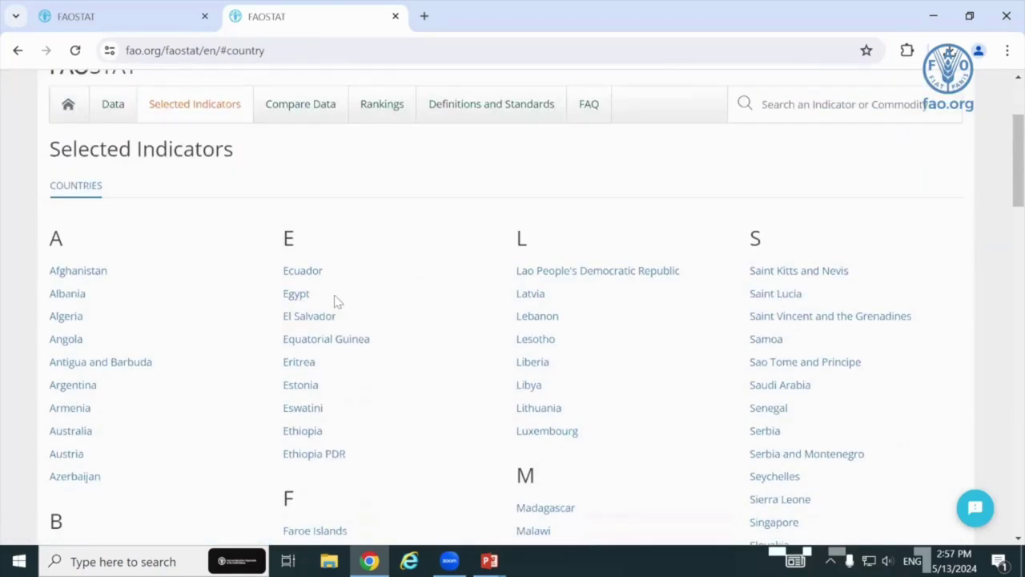
{"action": "left_click", "coordinate": [295, 271]}
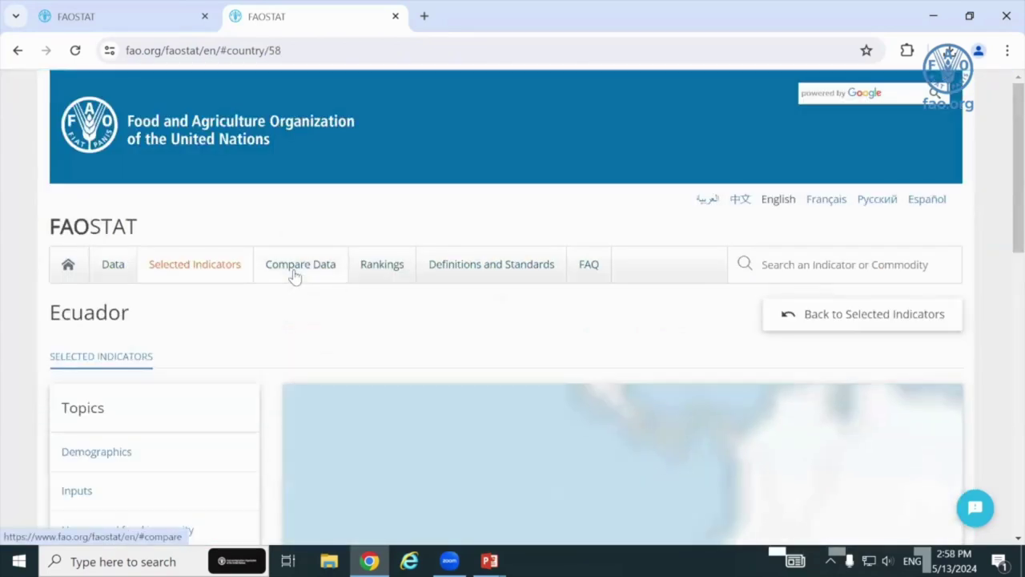
{"action": "scroll", "coordinate": [416, 321], "scroll_direction": "down", "scroll_amount": 2}
{"action": "scroll", "coordinate": [291, 371], "scroll_direction": "down", "scroll_amount": 2}
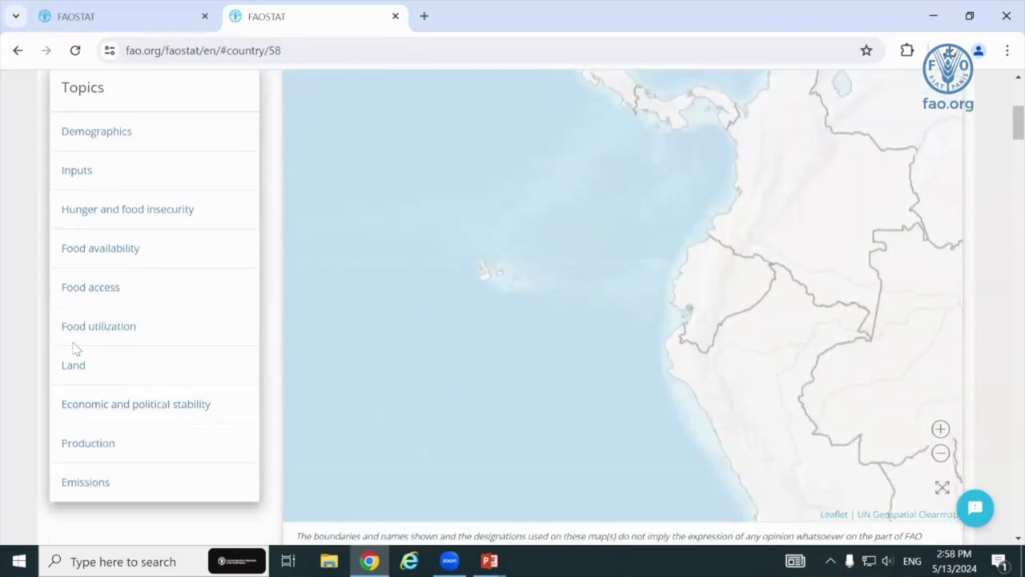
Step: View Ecuador's Hunger and food insecurity charts and look back over its Inputs and Demographics charts
{"action": "left_click", "coordinate": [116, 213]}
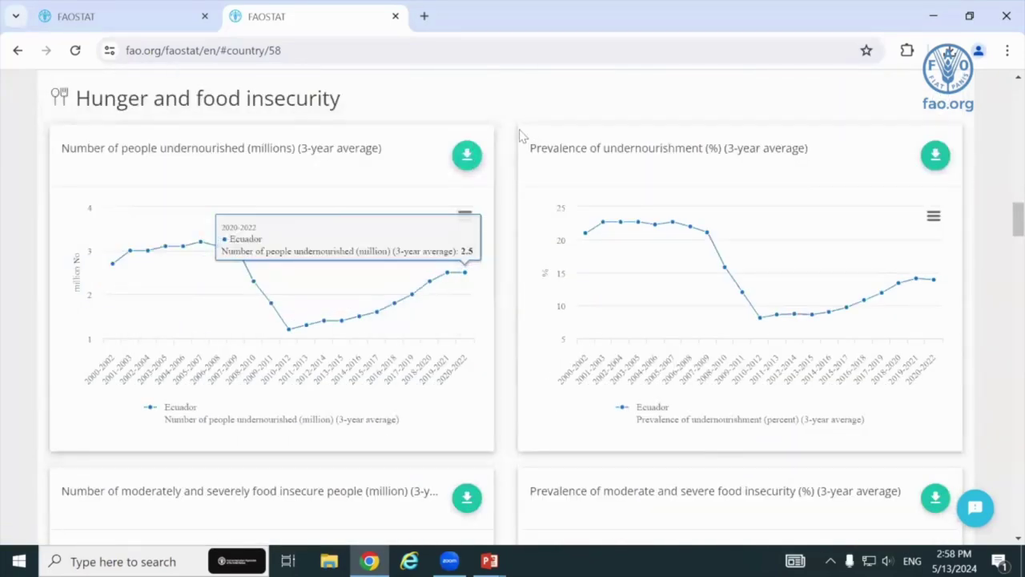
{"action": "scroll", "coordinate": [521, 136], "scroll_direction": "up", "scroll_amount": 4}
{"action": "scroll", "coordinate": [521, 135], "scroll_direction": "up", "scroll_amount": 8}
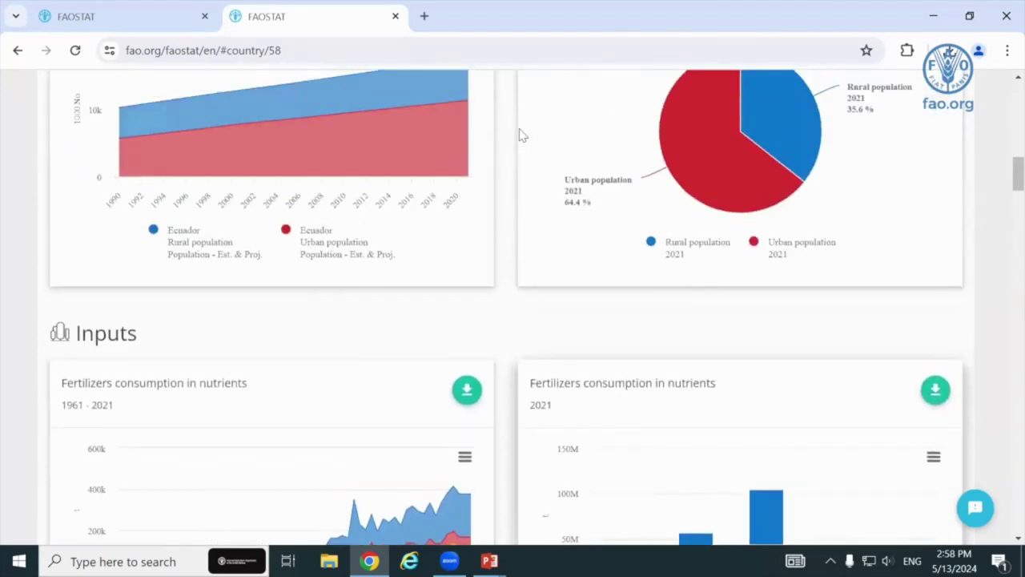
{"action": "scroll", "coordinate": [520, 129], "scroll_direction": "up", "scroll_amount": 10}
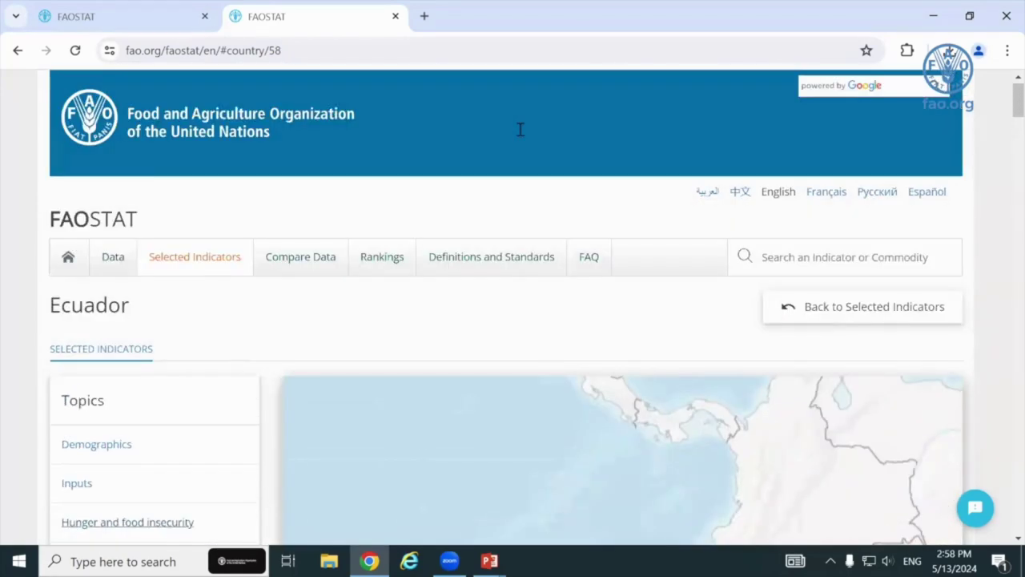
Step: Start a data comparison with a filter on the Land, Inputs and Sustainability group and the Fertilizers by Nutrient domain
{"action": "left_click", "coordinate": [294, 266]}
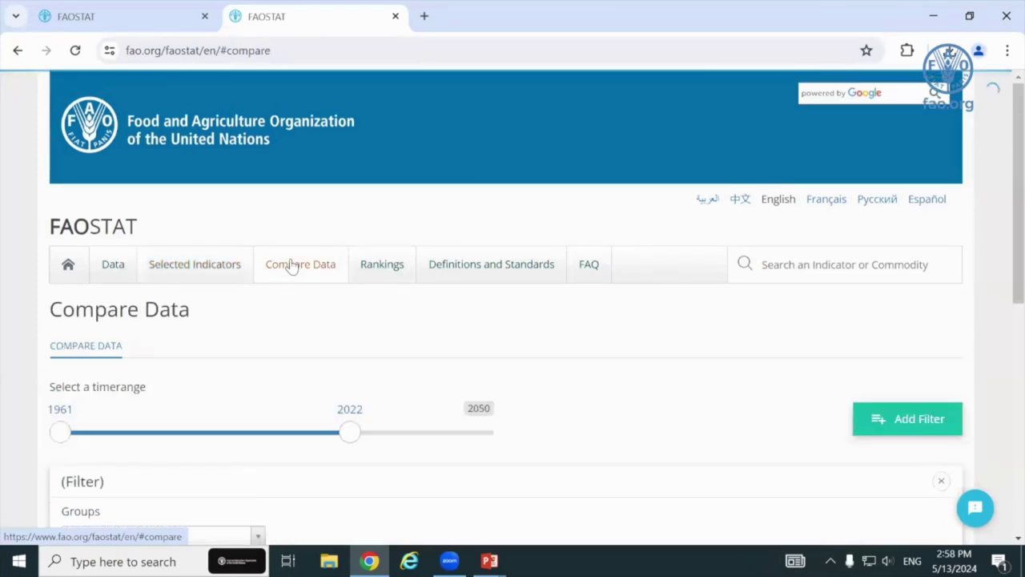
{"action": "scroll", "coordinate": [566, 318], "scroll_direction": "down", "scroll_amount": 3}
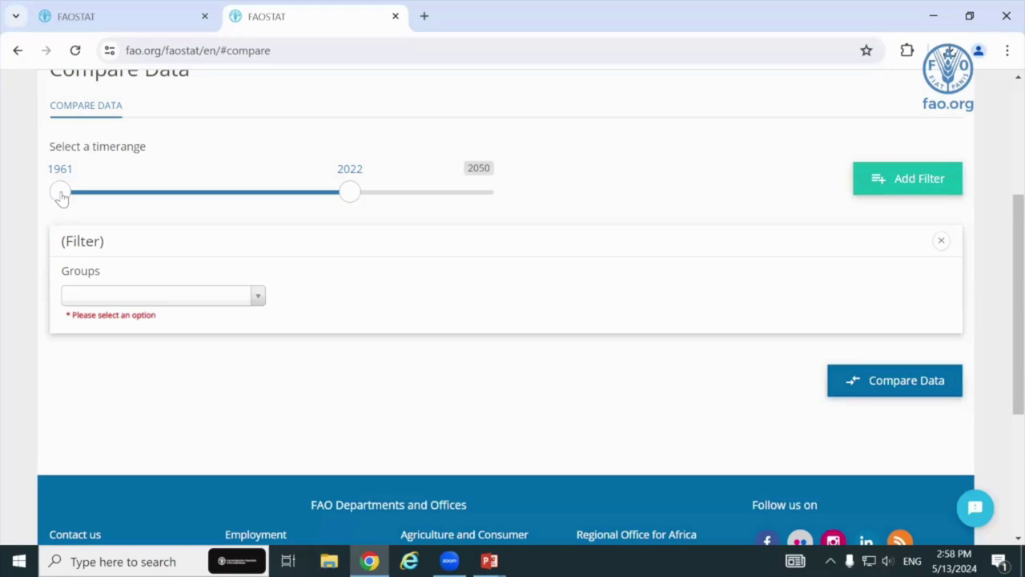
{"action": "mouse_move", "coordinate": [61, 198]}
{"action": "left_mouse_down"}
{"action": "mouse_move", "coordinate": [152, 196]}
{"action": "mouse_move", "coordinate": [51, 204]}
{"action": "left_mouse_up"}
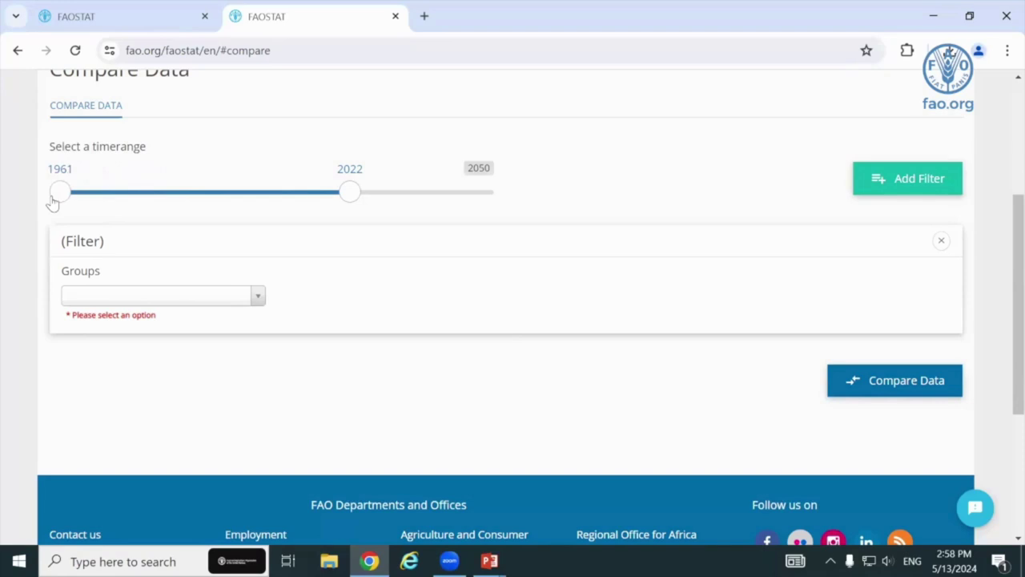
{"action": "left_click", "coordinate": [259, 297]}
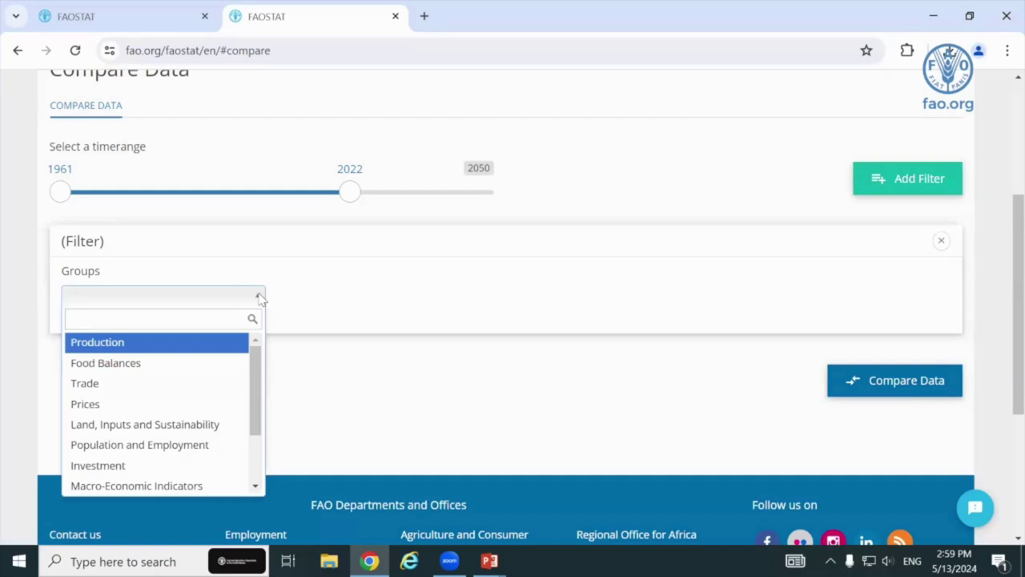
{"action": "left_click", "coordinate": [183, 426]}
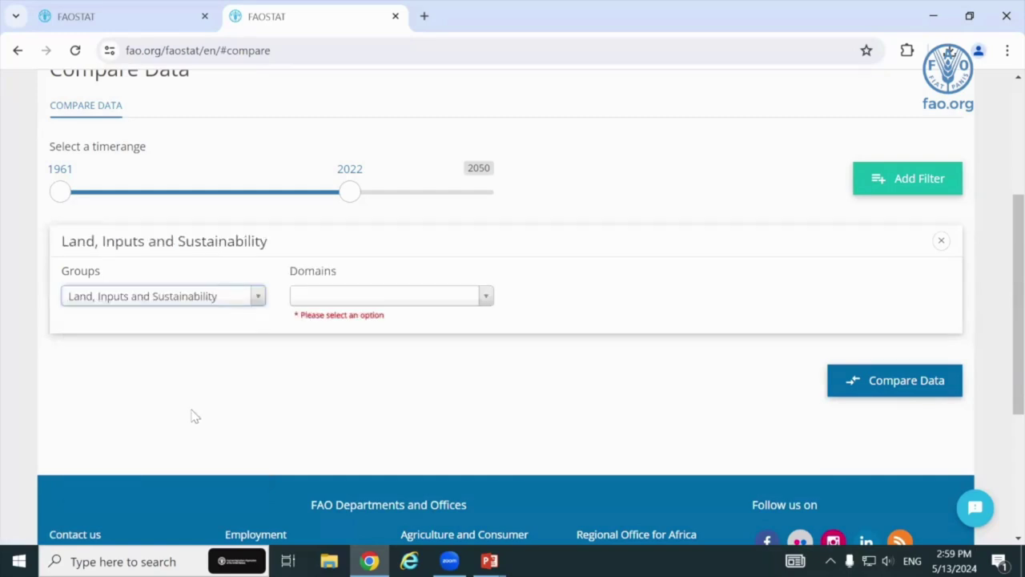
{"action": "left_click", "coordinate": [484, 299]}
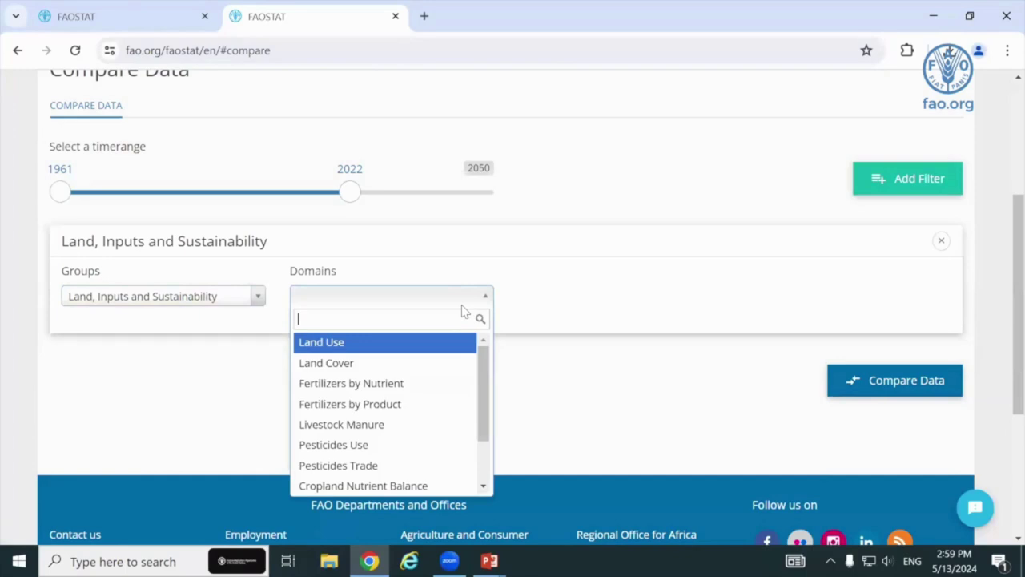
{"action": "left_click", "coordinate": [373, 390]}
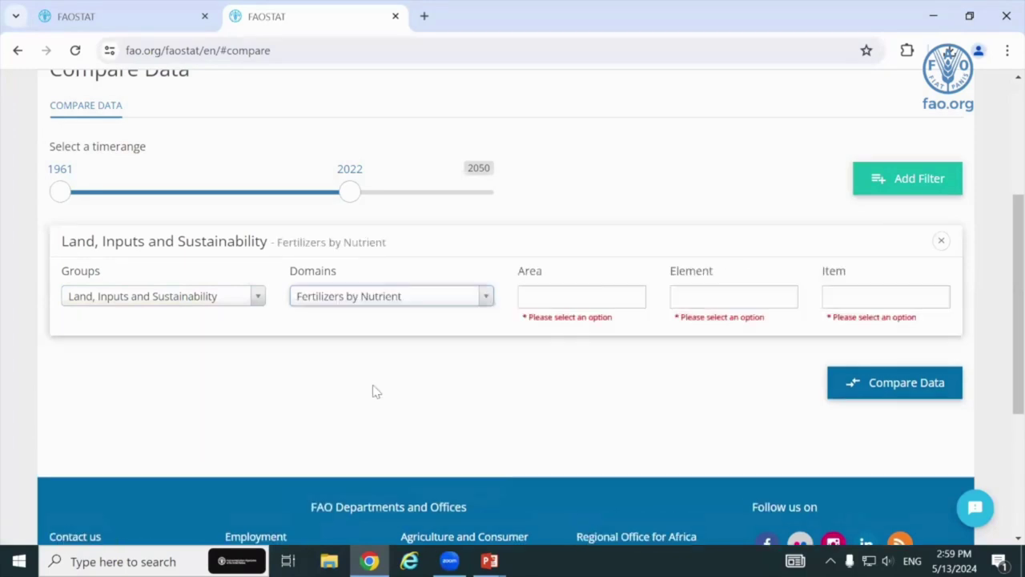
Step: Set the fertilizer filter to area World + (Total), element Agricultural Use and item Nutrient nitrogen N (total)
{"action": "left_click", "coordinate": [600, 301]}
{"action": "type", "text": "wo"}
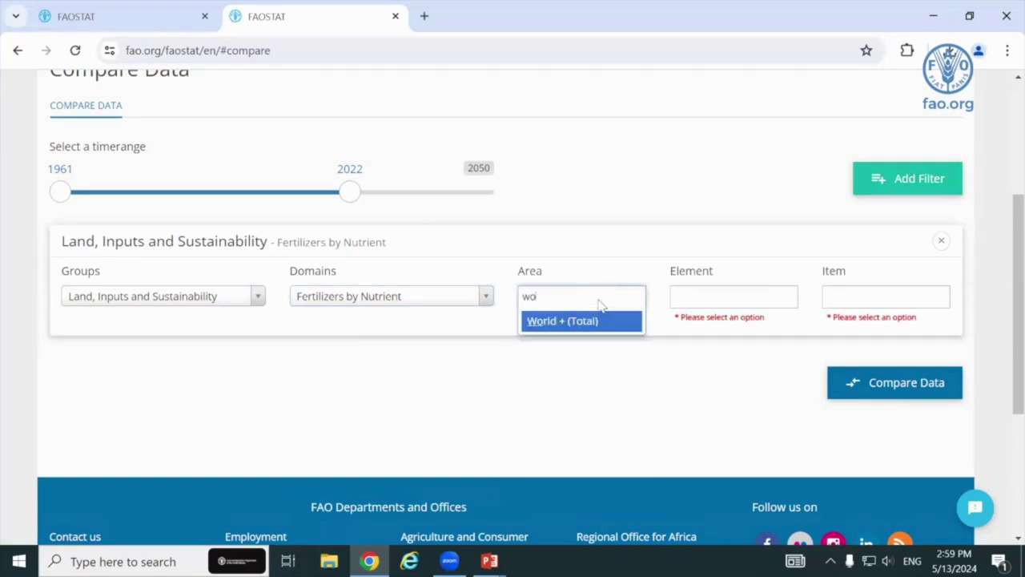
{"action": "type", "text": "r"}
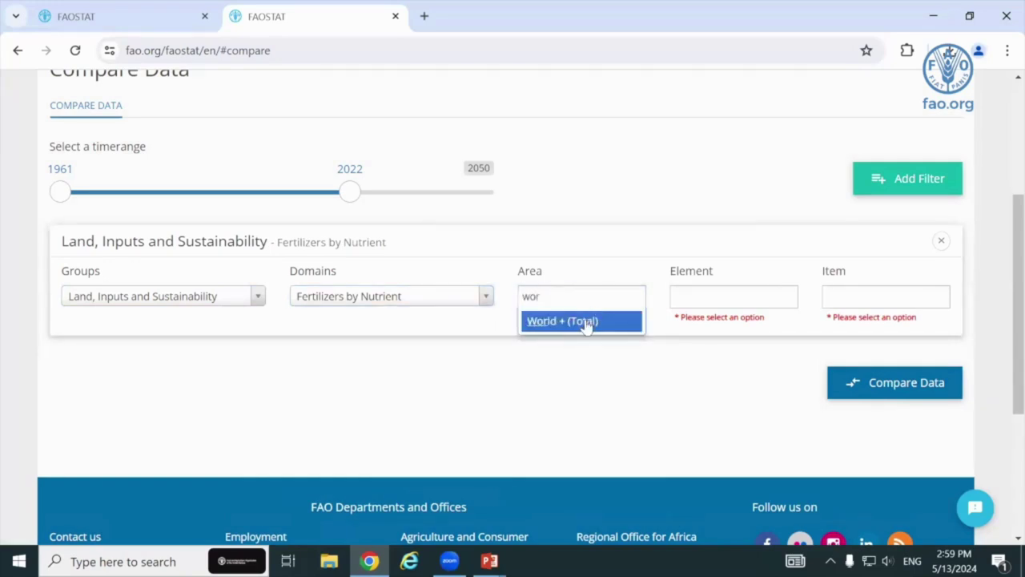
{"action": "left_click", "coordinate": [585, 321]}
{"action": "left_click", "coordinate": [734, 301]}
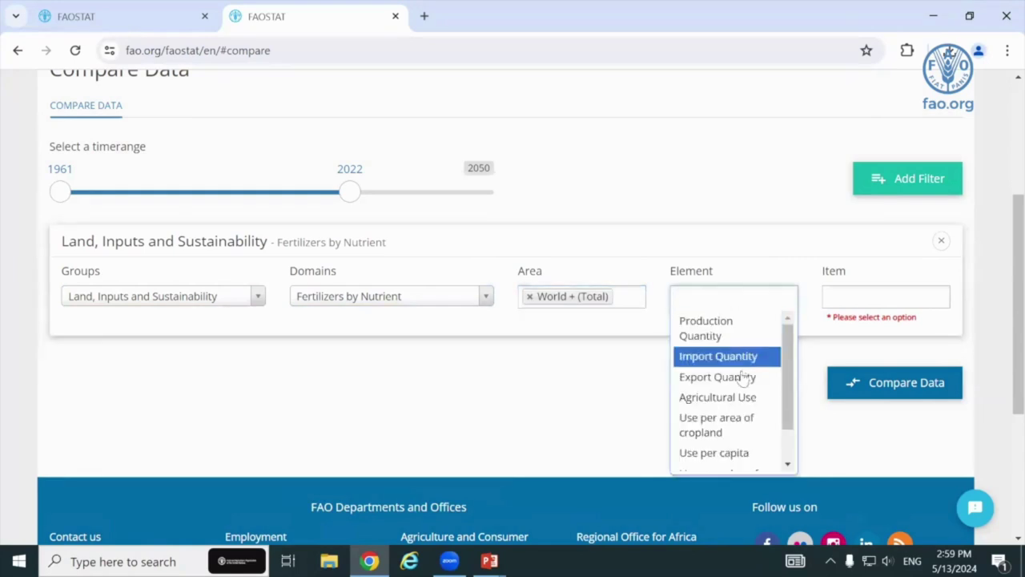
{"action": "left_click", "coordinate": [741, 398]}
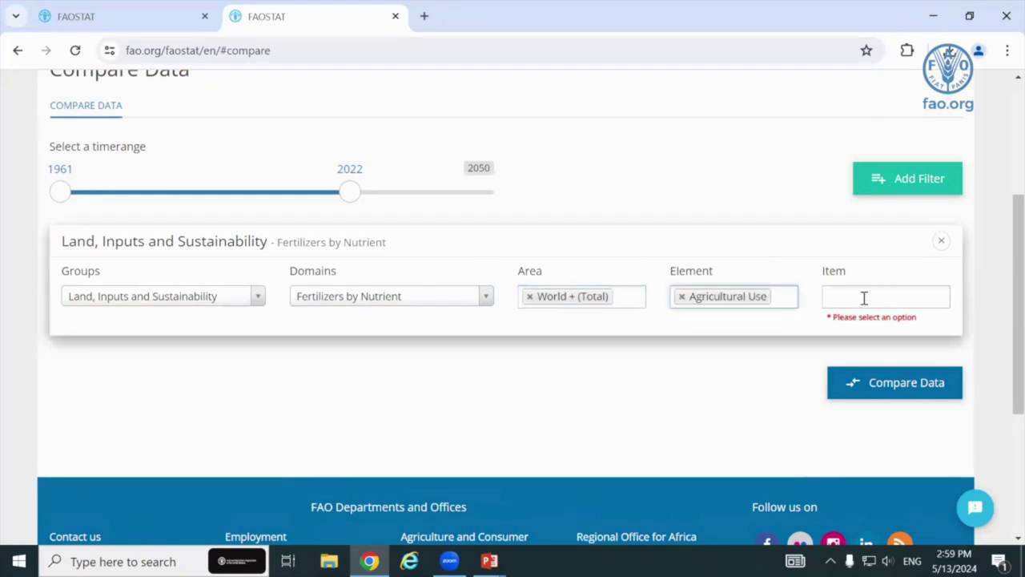
{"action": "left_click", "coordinate": [865, 298]}
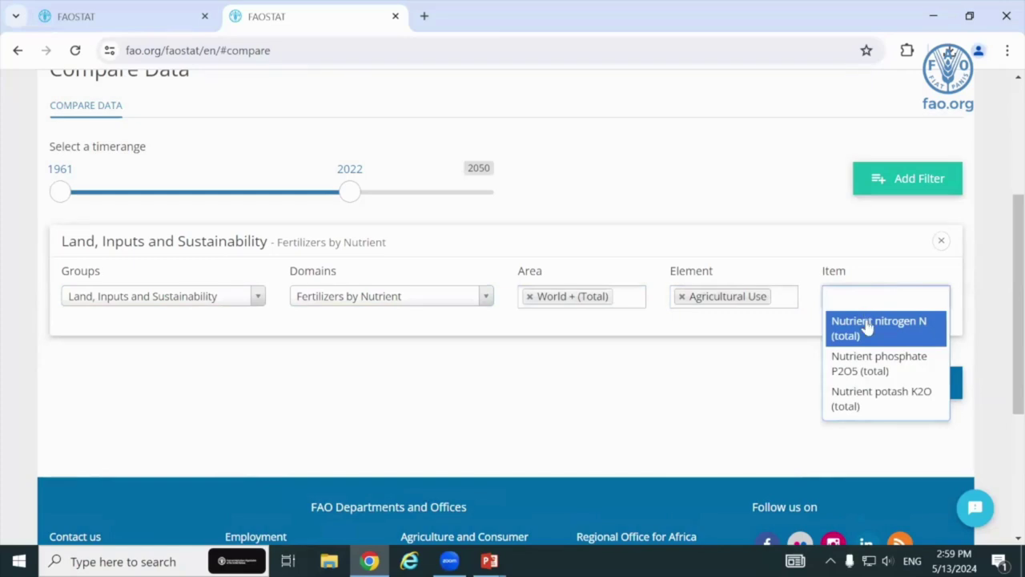
{"action": "left_click", "coordinate": [867, 329]}
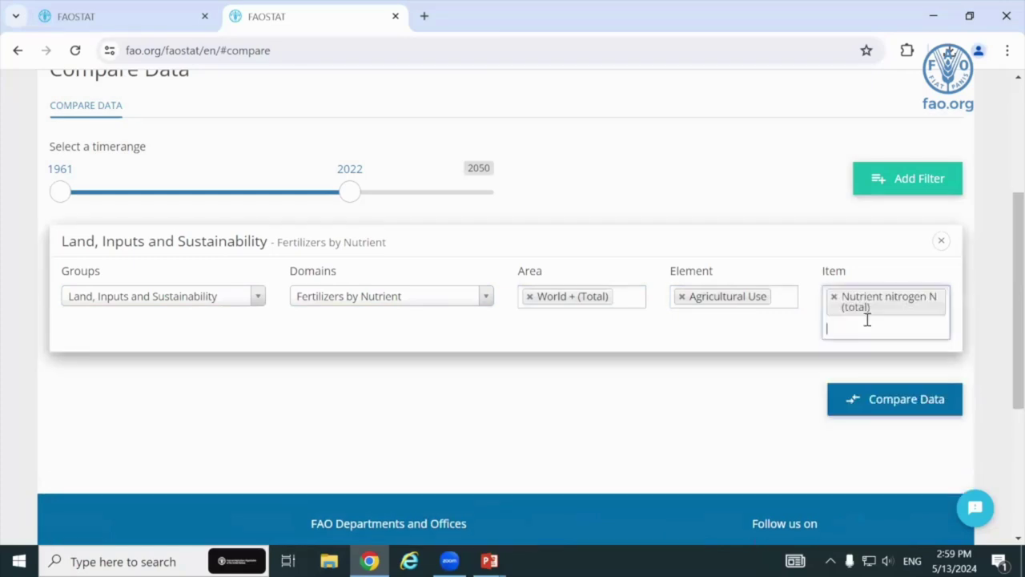
Step: Add a second comparison filter for the Production group and the Crops and livestock products domain
{"action": "left_click", "coordinate": [908, 179]}
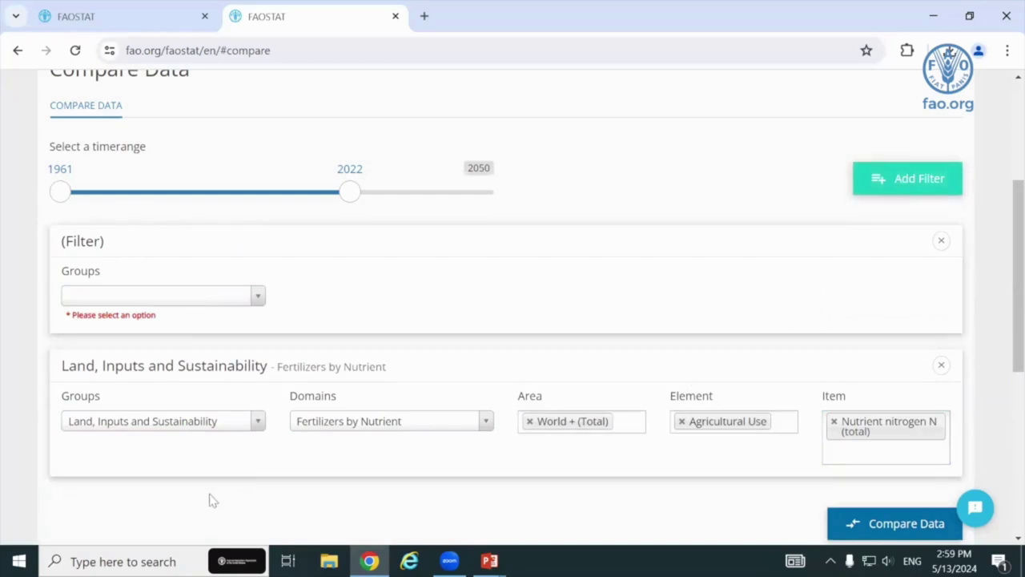
{"action": "left_click", "coordinate": [258, 296]}
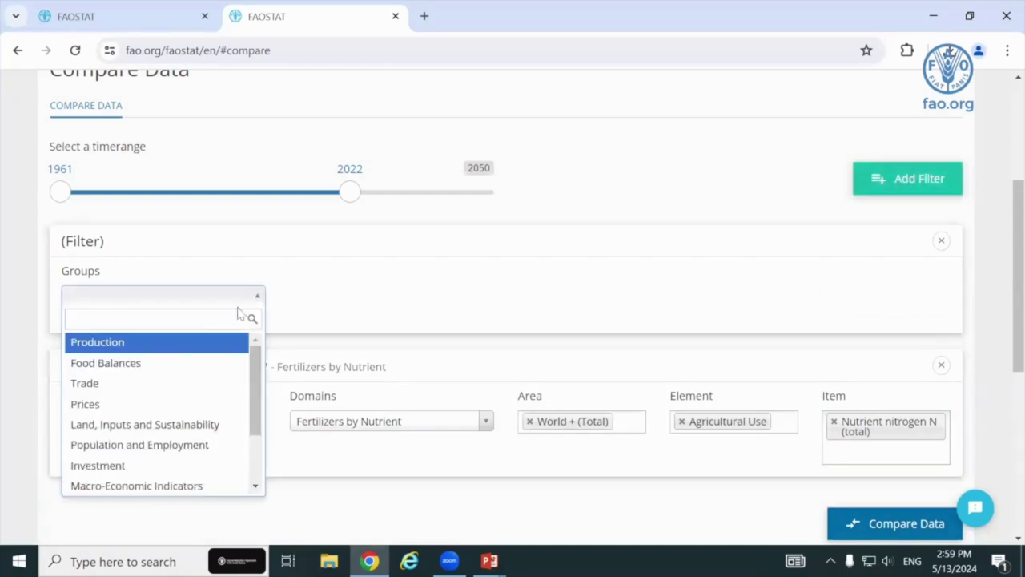
{"action": "left_click", "coordinate": [147, 350]}
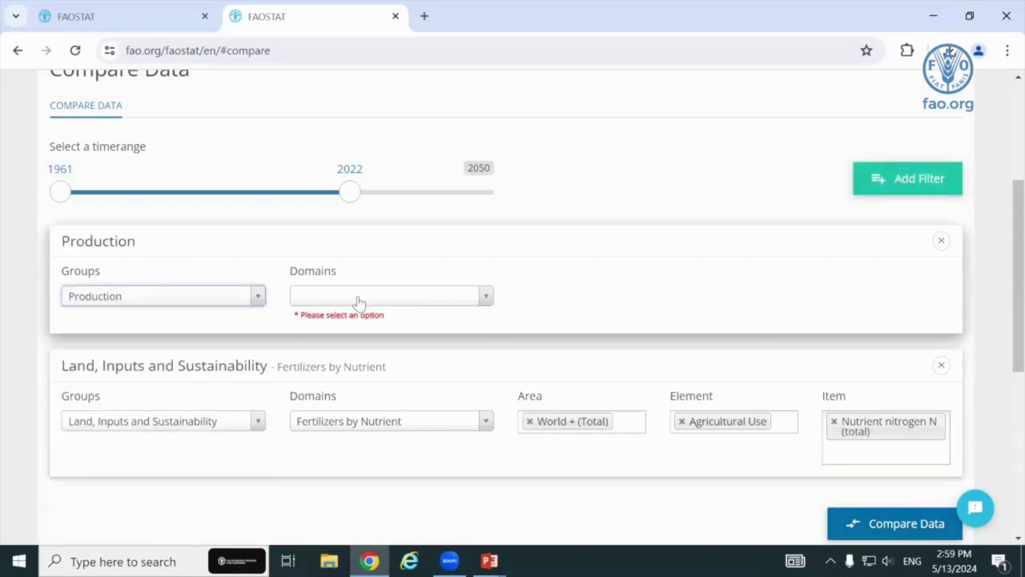
{"action": "left_click", "coordinate": [359, 297]}
{"action": "left_click", "coordinate": [349, 348]}
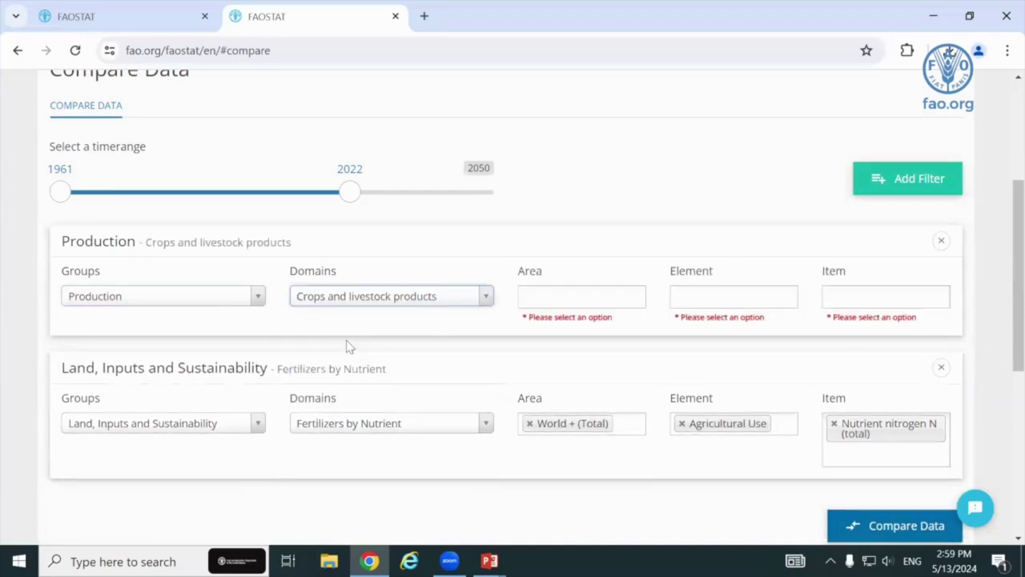
Step: Set the production filter to area World + (Total), element Yield and item Cereals, primary + (Total)
{"action": "left_click", "coordinate": [621, 294]}
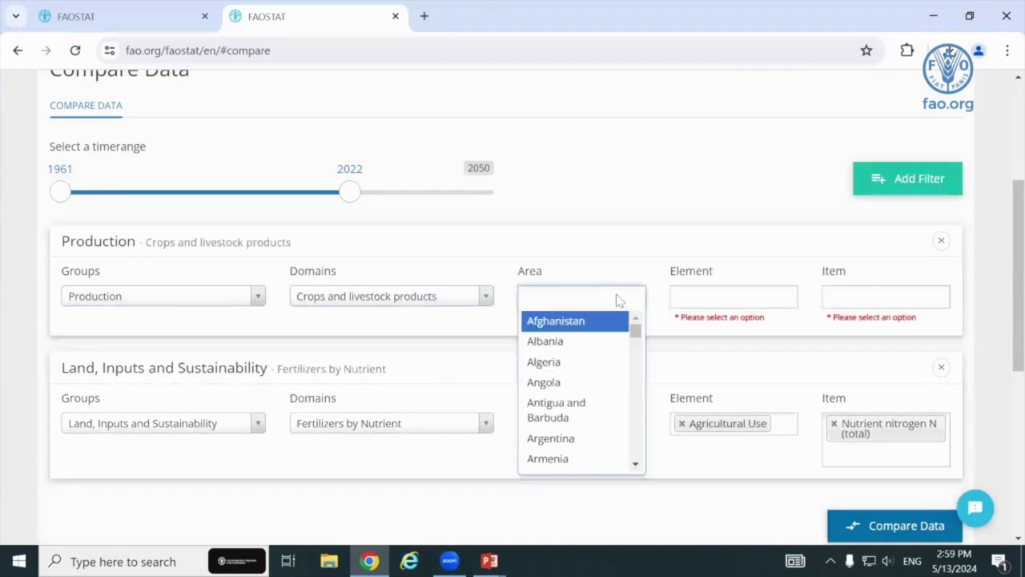
{"action": "type", "text": "wo"}
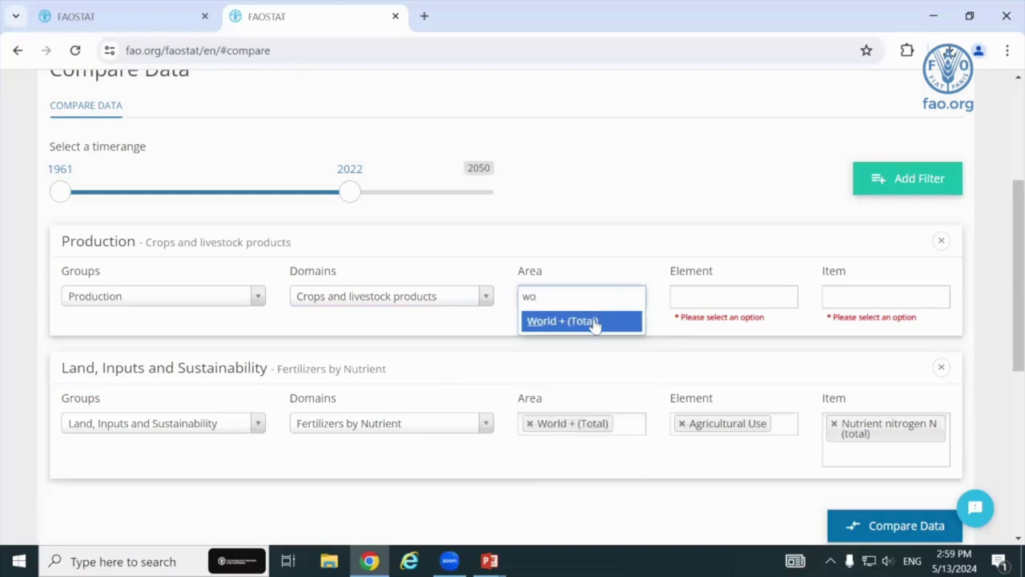
{"action": "left_click", "coordinate": [592, 321]}
{"action": "left_click", "coordinate": [761, 296]}
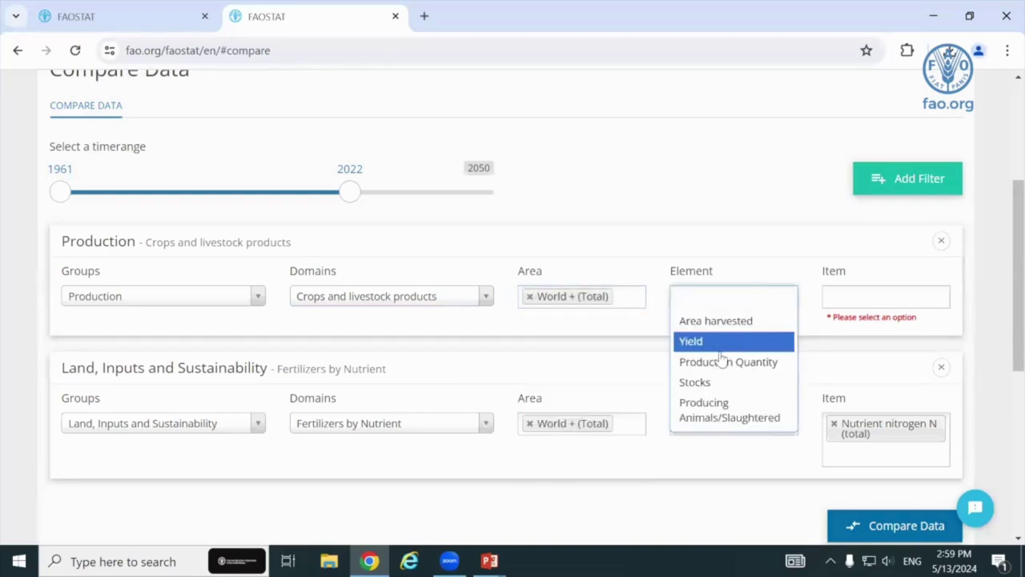
{"action": "left_click", "coordinate": [700, 341]}
{"action": "left_click", "coordinate": [848, 293]}
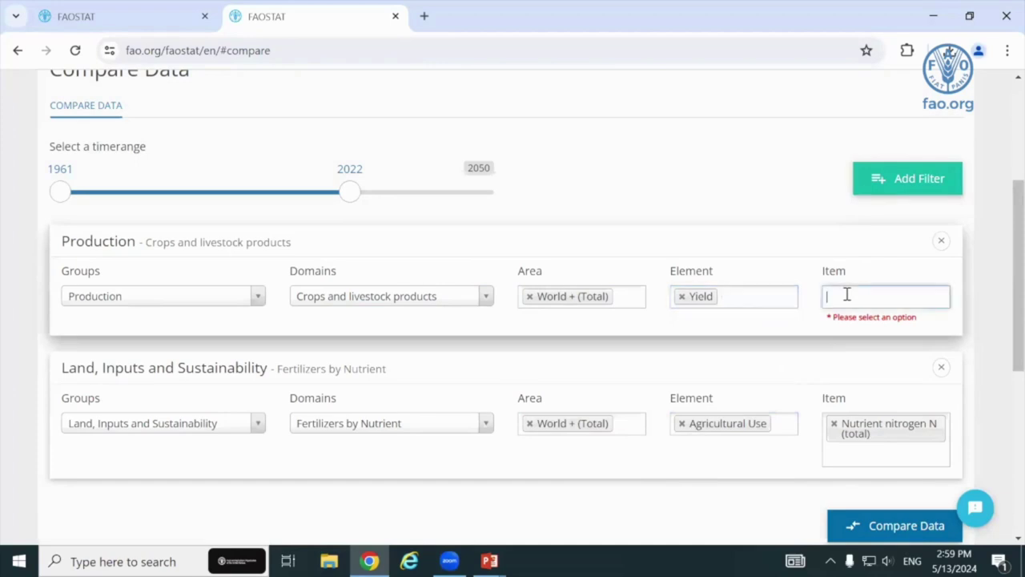
{"action": "type", "text": "cere"}
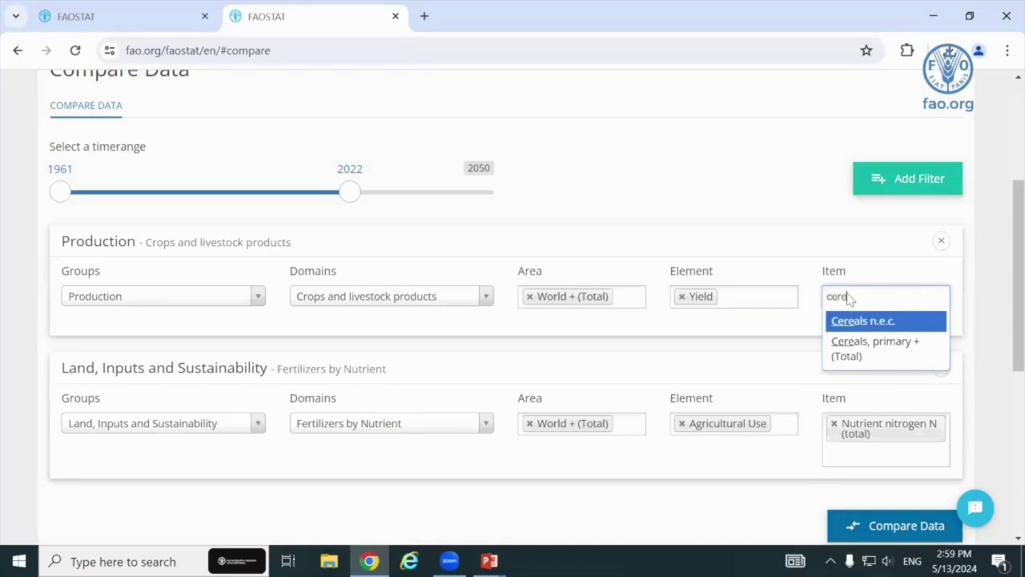
{"action": "left_click", "coordinate": [841, 347]}
Step: Run the data comparison and review the resulting time series chart and the Fertilizers by Nutrient table
{"action": "scroll", "coordinate": [808, 416], "scroll_direction": "down", "scroll_amount": 2}
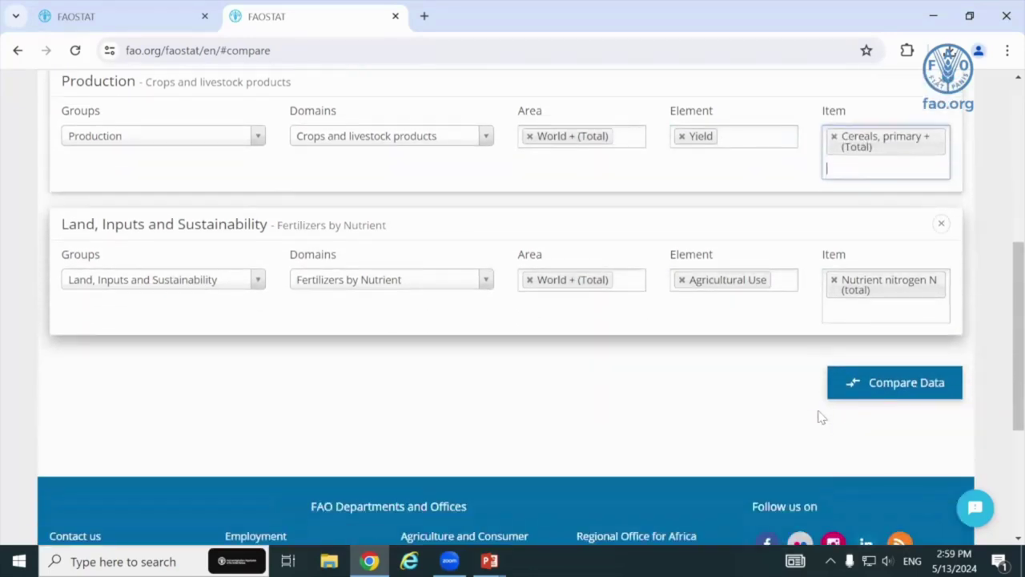
{"action": "left_click", "coordinate": [927, 384]}
{"action": "scroll", "coordinate": [927, 384], "scroll_direction": "down", "scroll_amount": 4}
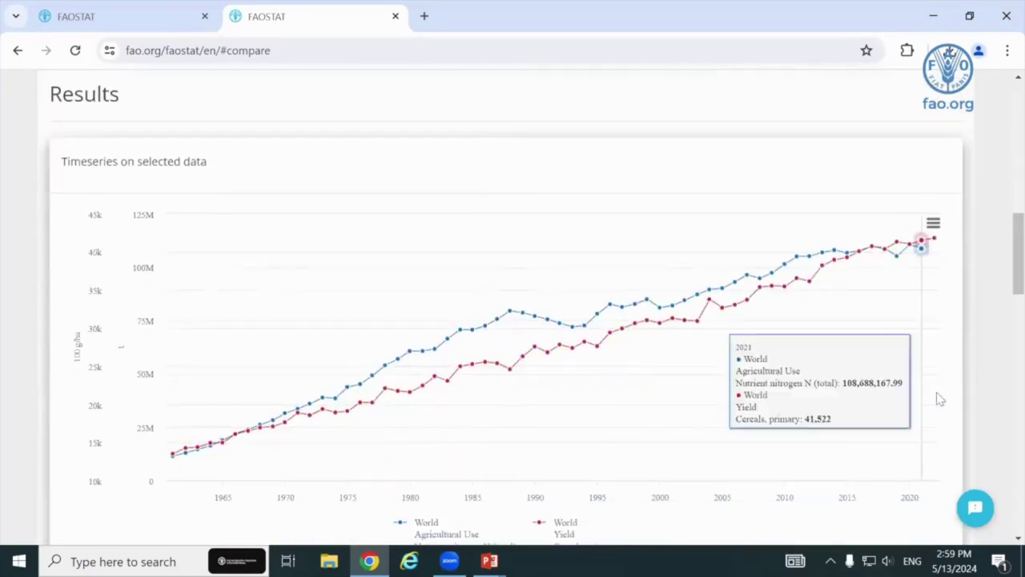
{"action": "scroll", "coordinate": [974, 360], "scroll_direction": "down", "scroll_amount": 2}
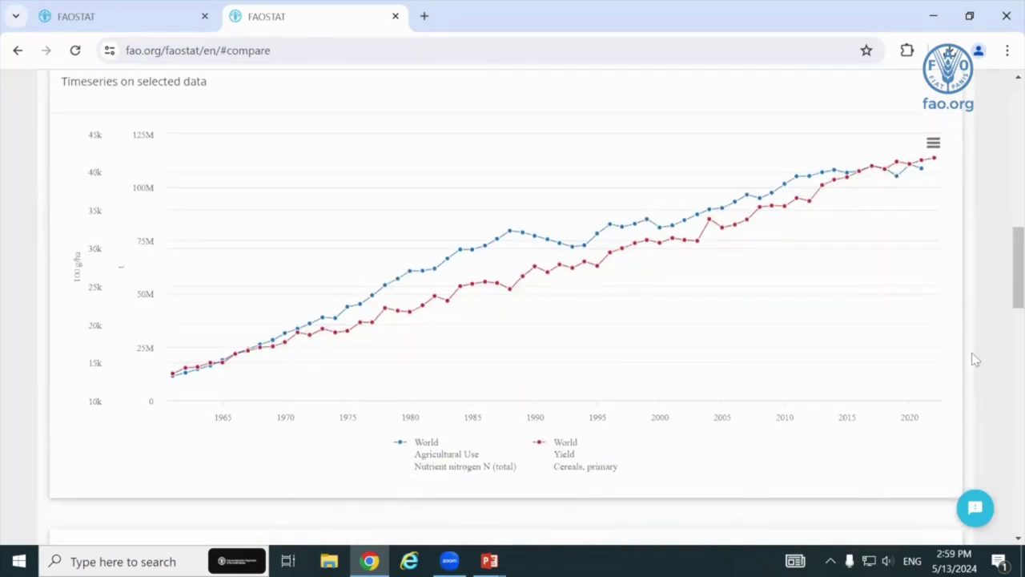
{"action": "scroll", "coordinate": [975, 359], "scroll_direction": "down", "scroll_amount": 4}
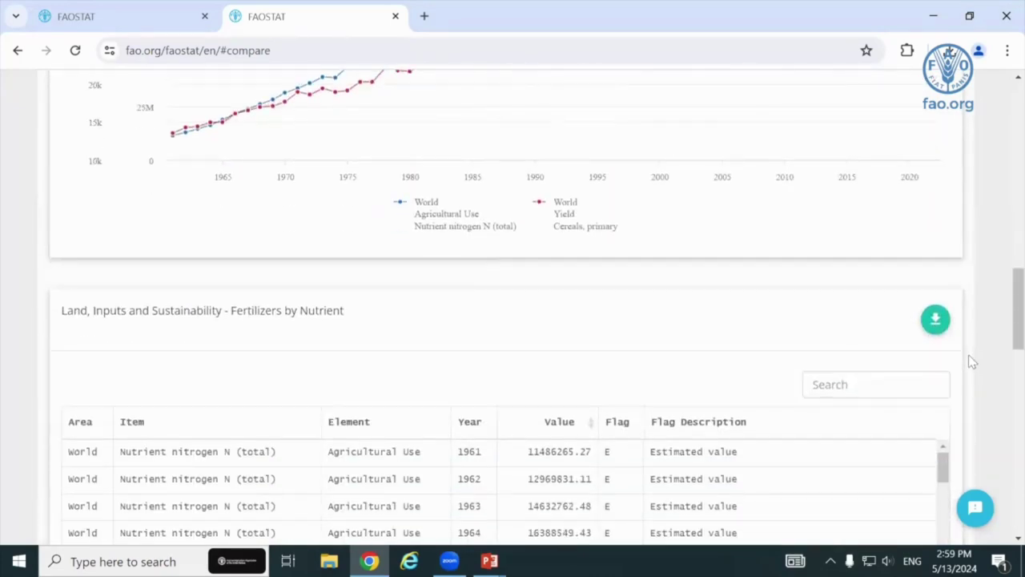
{"action": "scroll", "coordinate": [969, 361], "scroll_direction": "down", "scroll_amount": 1}
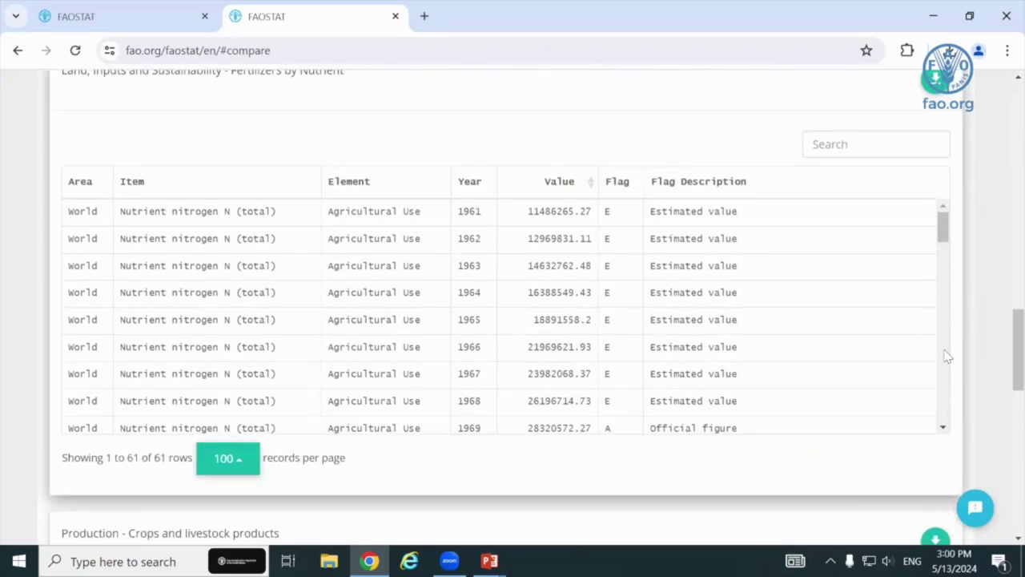
{"action": "scroll", "coordinate": [947, 356], "scroll_direction": "up", "scroll_amount": 2}
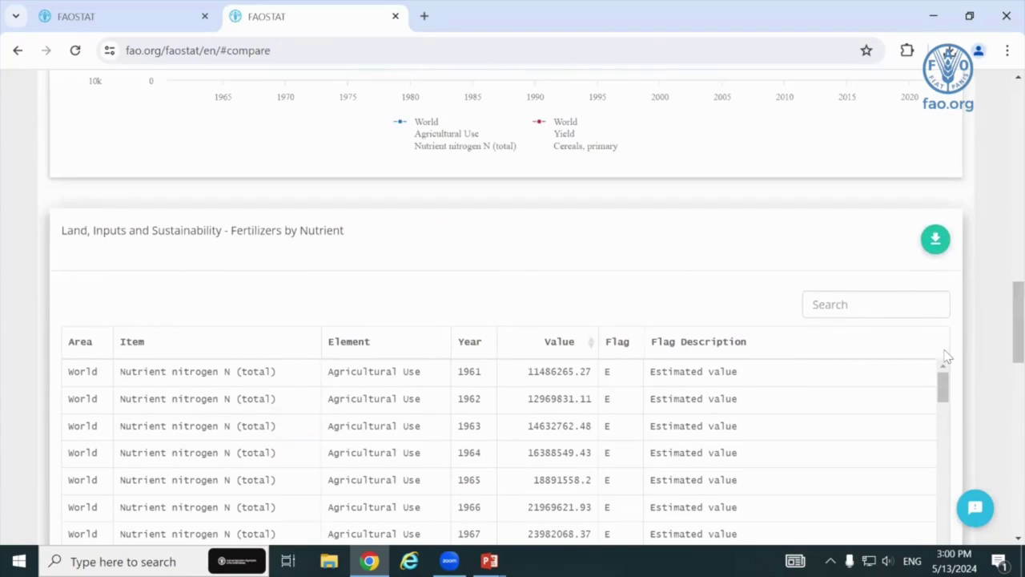
{"action": "scroll", "coordinate": [947, 357], "scroll_direction": "up", "scroll_amount": 1}
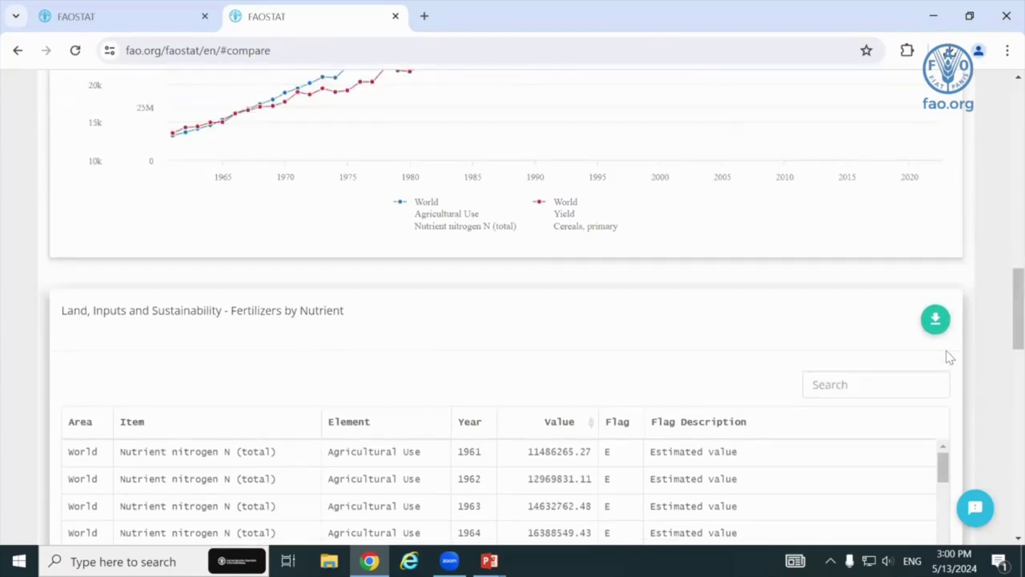
{"action": "scroll", "coordinate": [948, 356], "scroll_direction": "up", "scroll_amount": 2}
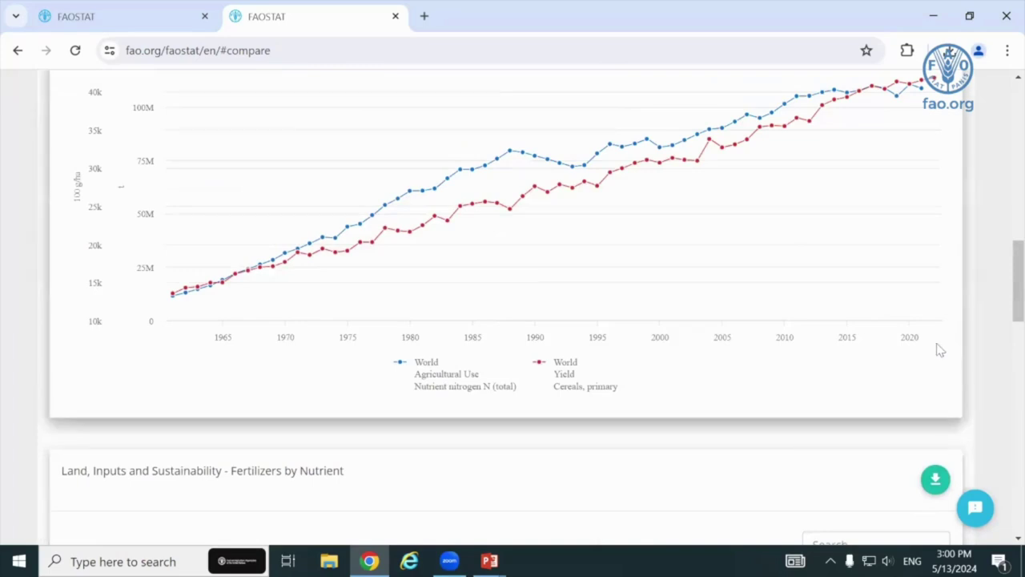
{"action": "scroll", "coordinate": [940, 350], "scroll_direction": "up", "scroll_amount": 2}
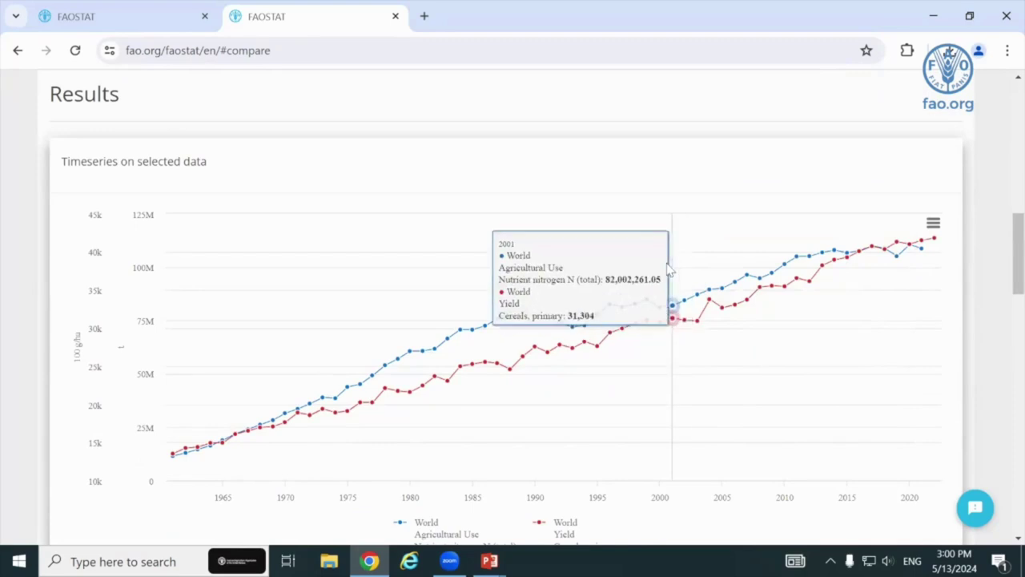
Step: Open the commodities-by-country production rankings and review Afghanistan's 2022 top commodity charts and tables
{"action": "scroll", "coordinate": [650, 240], "scroll_direction": "up", "scroll_amount": 3}
{"action": "scroll", "coordinate": [647, 272], "scroll_direction": "up", "scroll_amount": 7}
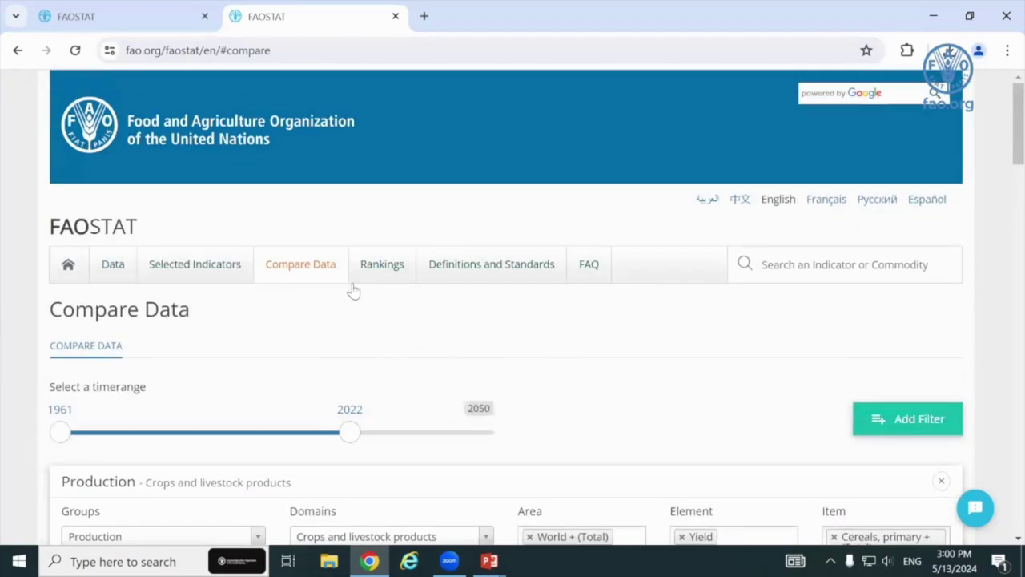
{"action": "left_click", "coordinate": [395, 273]}
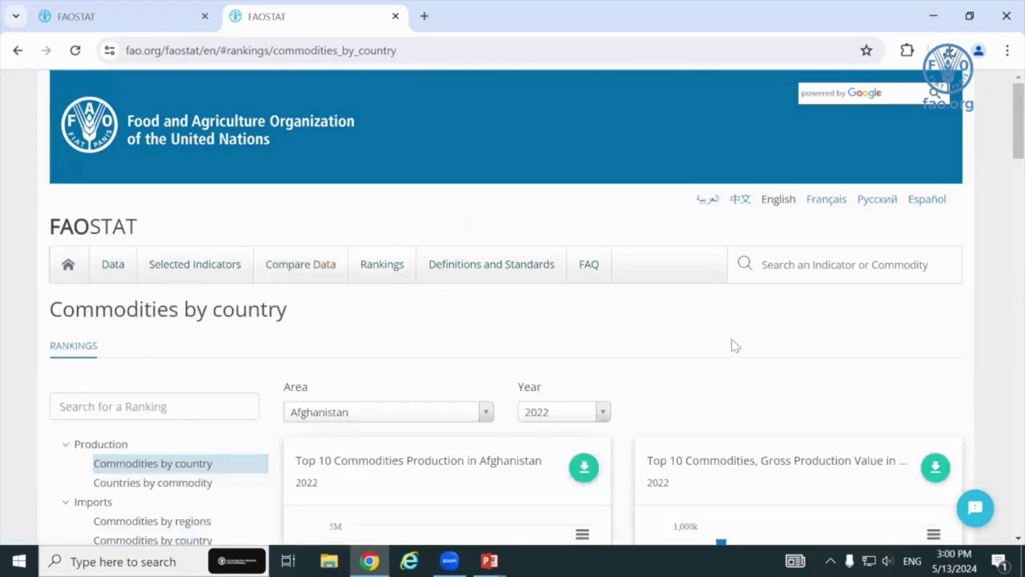
{"action": "scroll", "coordinate": [731, 343], "scroll_direction": "down", "scroll_amount": 2}
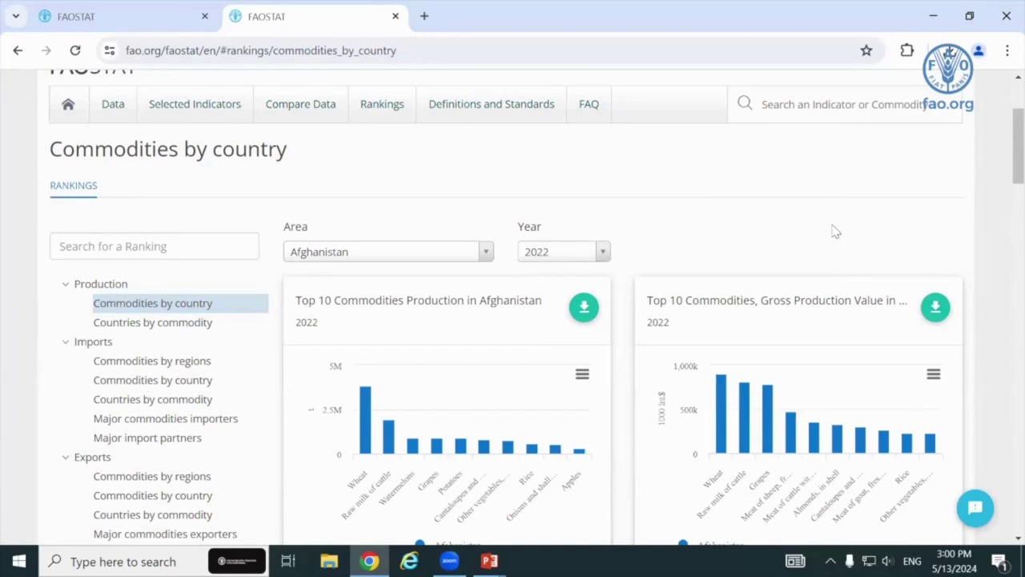
{"action": "scroll", "coordinate": [835, 231], "scroll_direction": "down", "scroll_amount": 1}
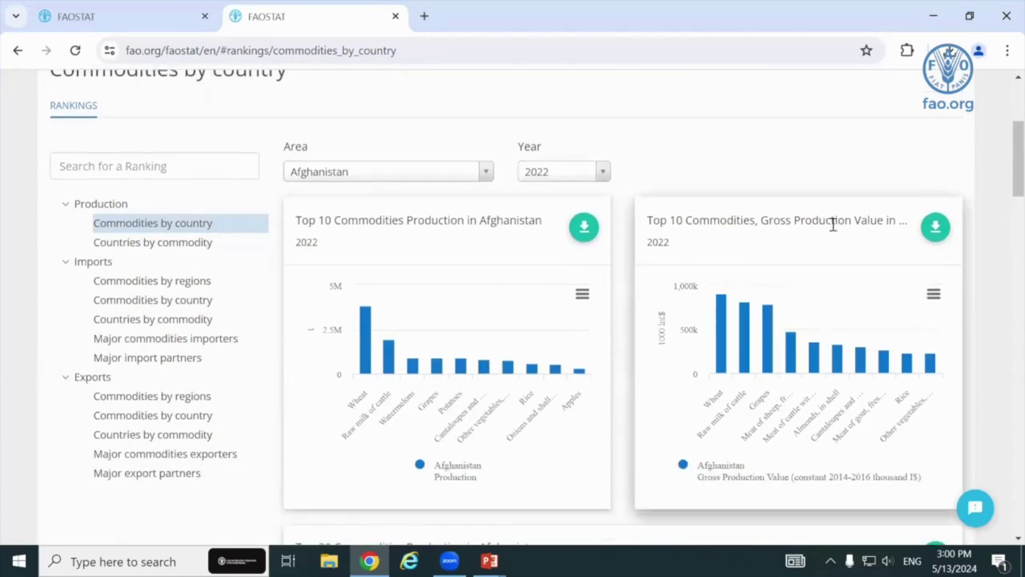
{"action": "scroll", "coordinate": [833, 225], "scroll_direction": "down", "scroll_amount": 1}
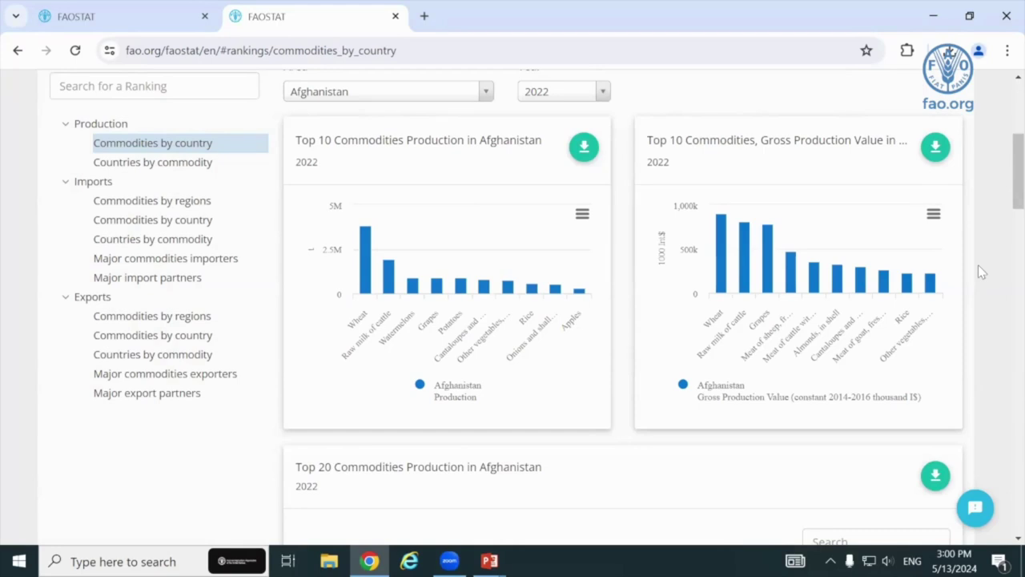
{"action": "scroll", "coordinate": [978, 268], "scroll_direction": "down", "scroll_amount": 5}
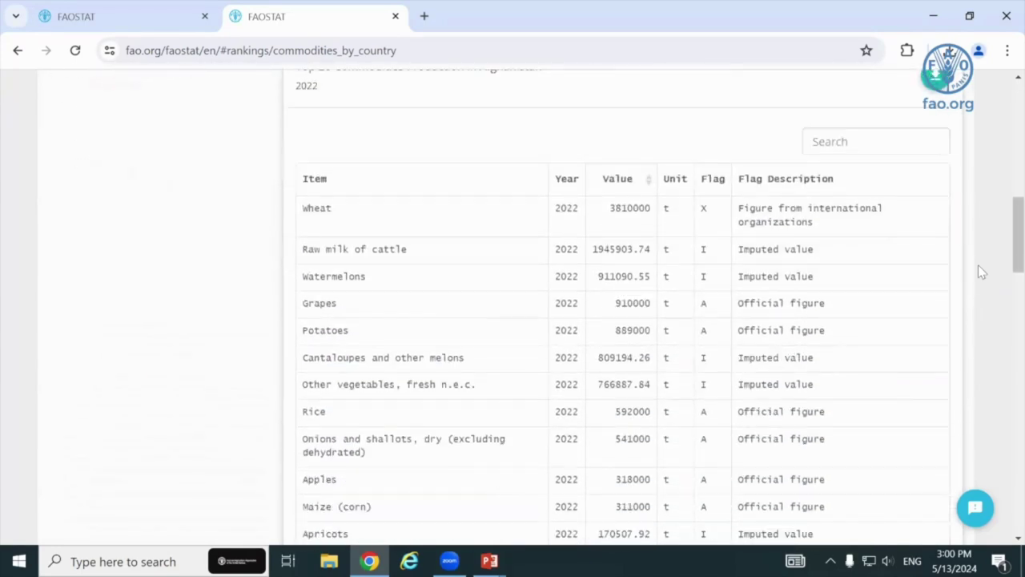
{"action": "scroll", "coordinate": [977, 266], "scroll_direction": "down", "scroll_amount": 3}
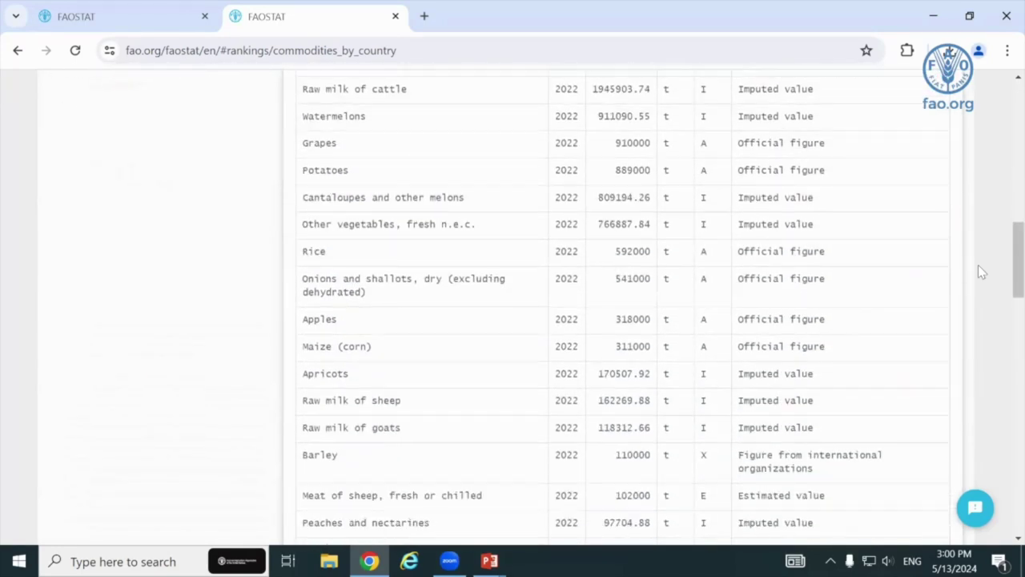
{"action": "scroll", "coordinate": [980, 271], "scroll_direction": "down", "scroll_amount": 5}
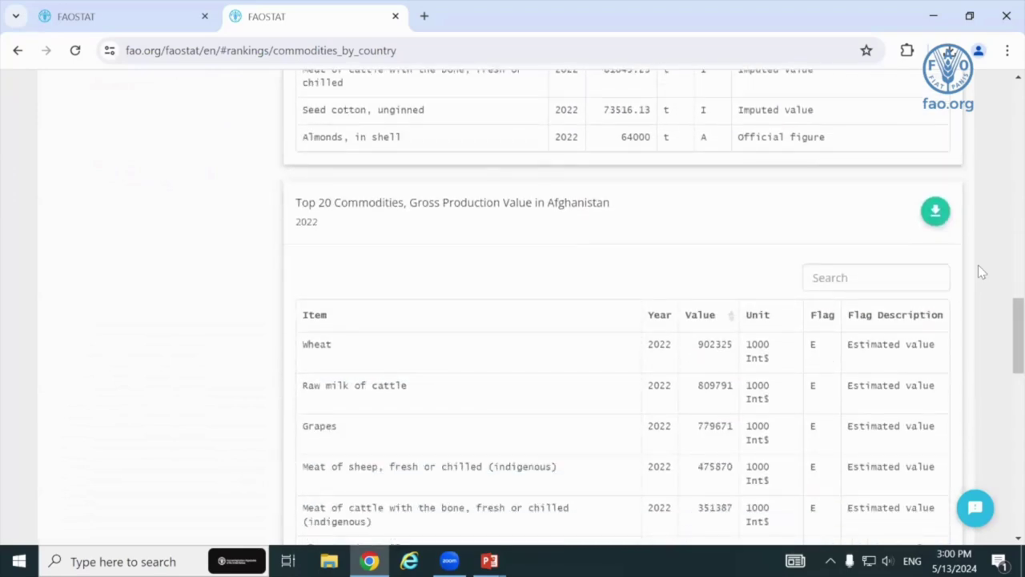
Step: Show the production ranking of countries by commodity for Maize (corn) and look over its charts
{"action": "scroll", "coordinate": [977, 264], "scroll_direction": "up", "scroll_amount": 15}
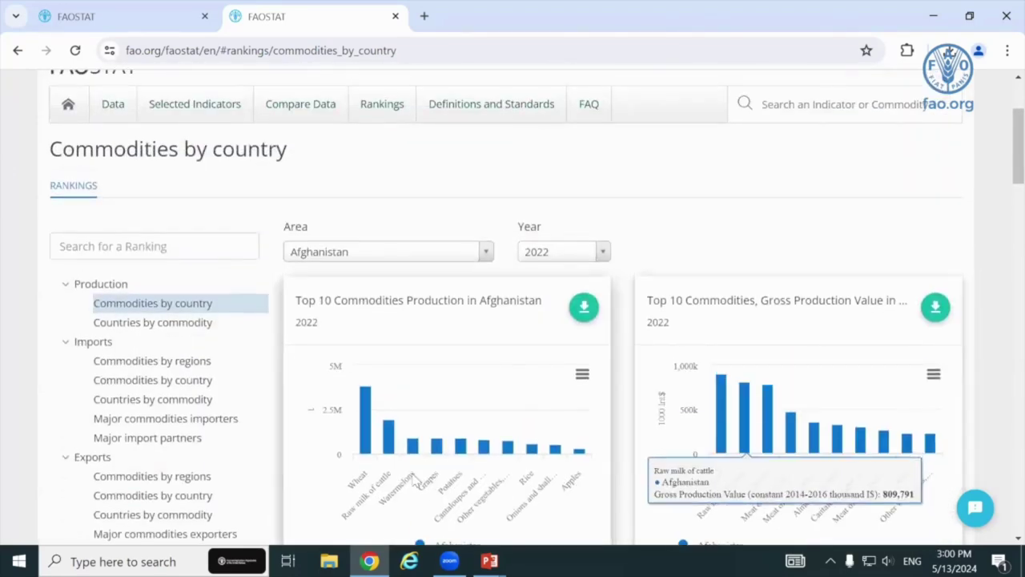
{"action": "left_click", "coordinate": [151, 322]}
{"action": "scroll", "coordinate": [527, 316], "scroll_direction": "down", "scroll_amount": 3}
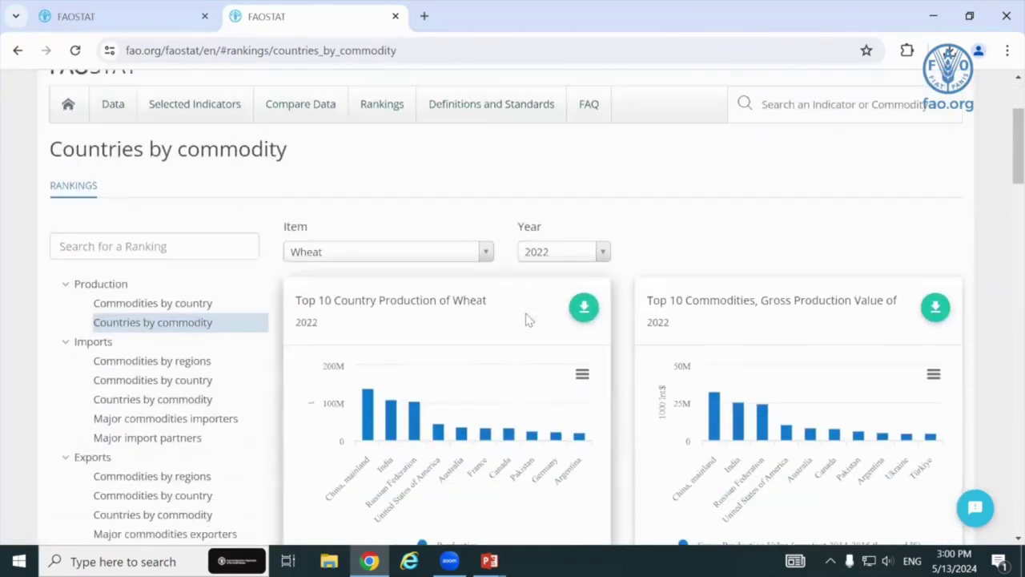
{"action": "left_click", "coordinate": [483, 172]}
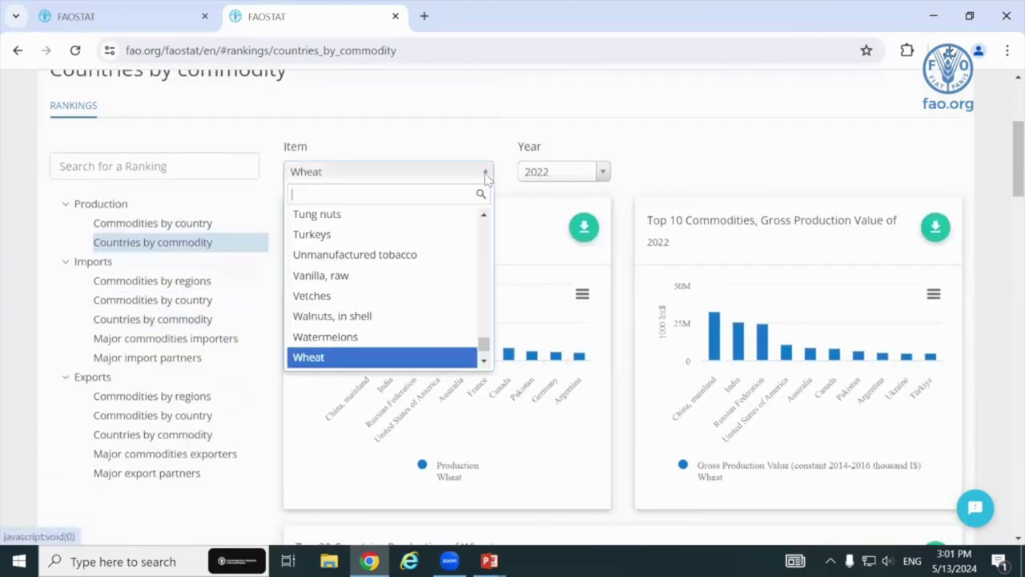
{"action": "type", "text": "mai"}
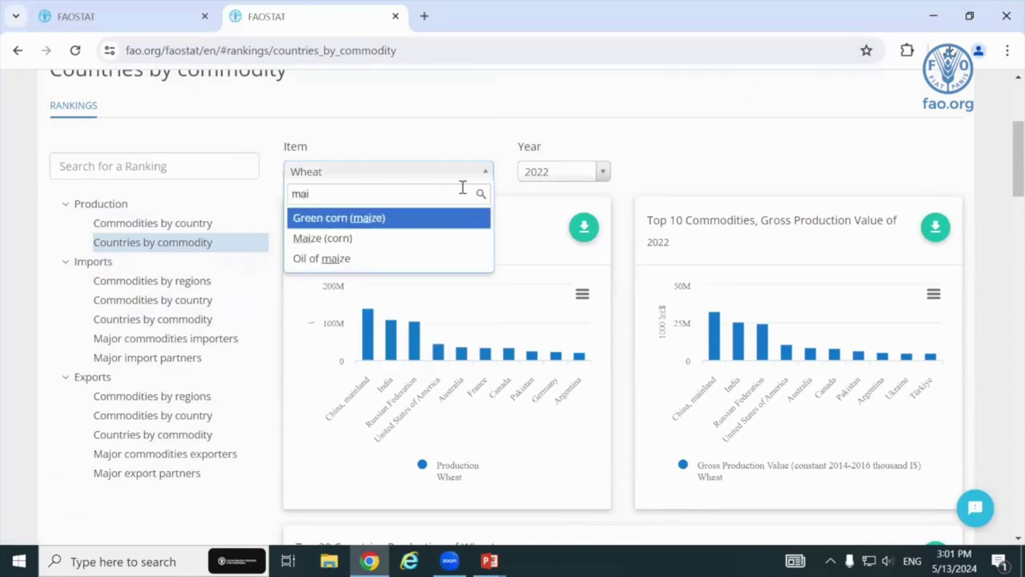
{"action": "left_click", "coordinate": [374, 244]}
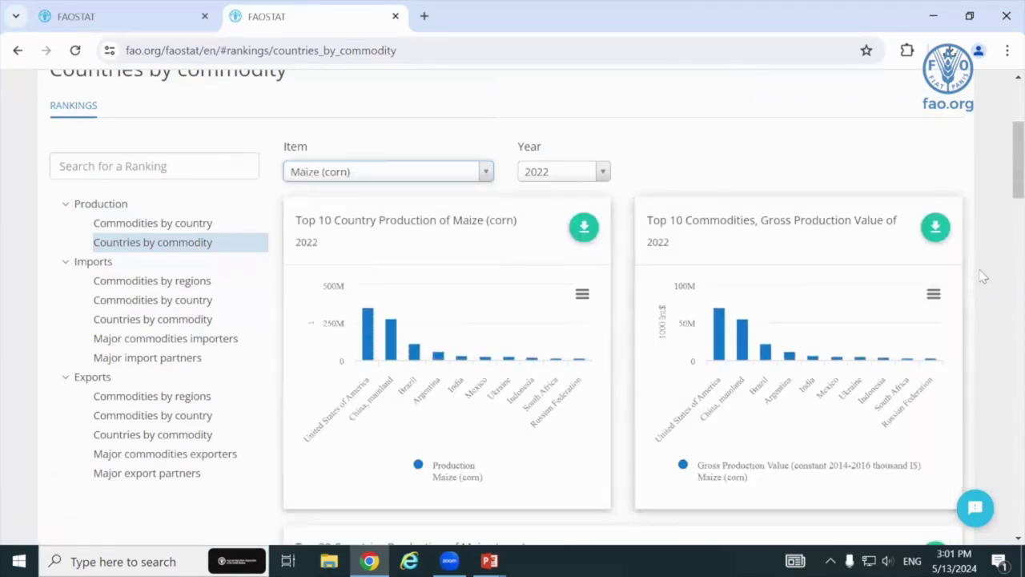
{"action": "scroll", "coordinate": [989, 282], "scroll_direction": "down", "scroll_amount": 1}
{"action": "scroll", "coordinate": [989, 282], "scroll_direction": "down", "scroll_amount": 2}
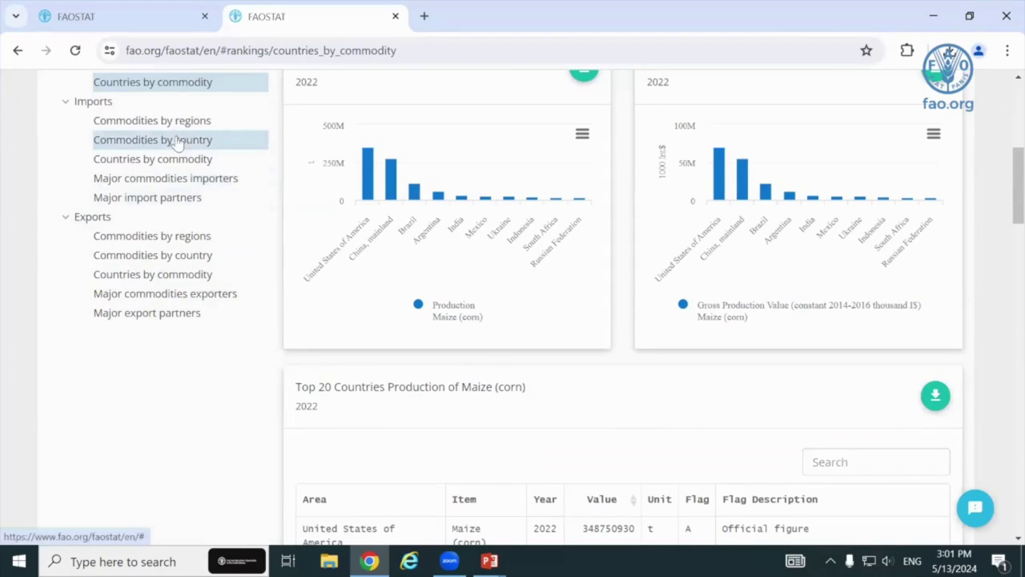
{"action": "mouse_move", "coordinate": [364, 164]}
Step: Search FAOSTAT for the item Apples and look through the domains that contain it
{"action": "scroll", "coordinate": [362, 165], "scroll_direction": "up", "scroll_amount": 3}
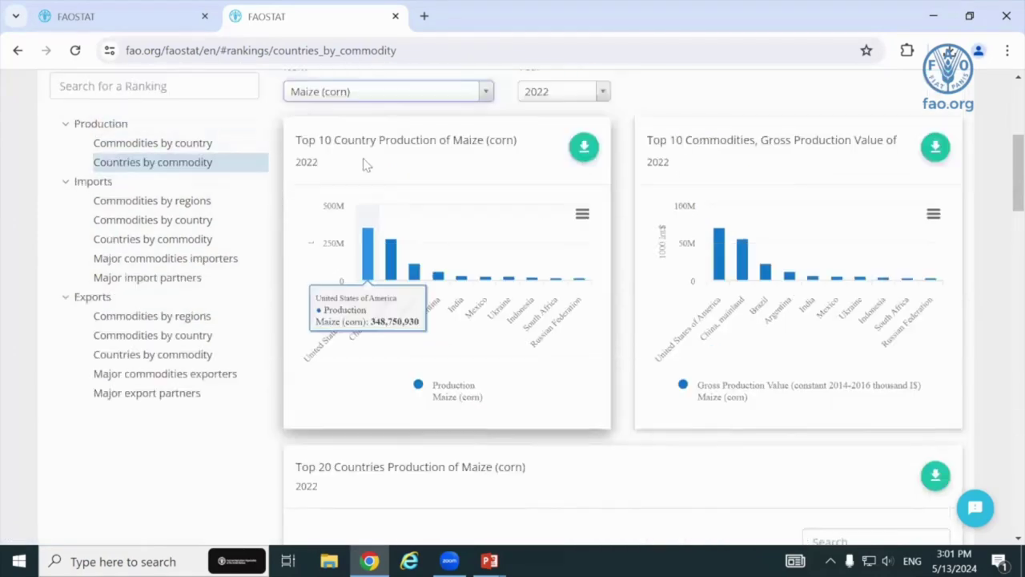
{"action": "scroll", "coordinate": [361, 169], "scroll_direction": "up", "scroll_amount": 2}
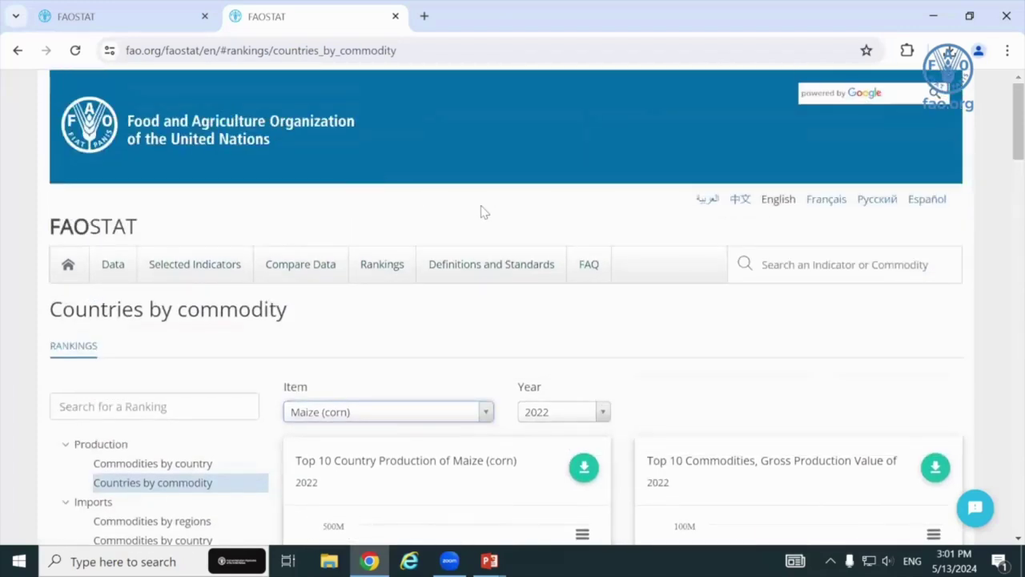
{"action": "left_click", "coordinate": [816, 264]}
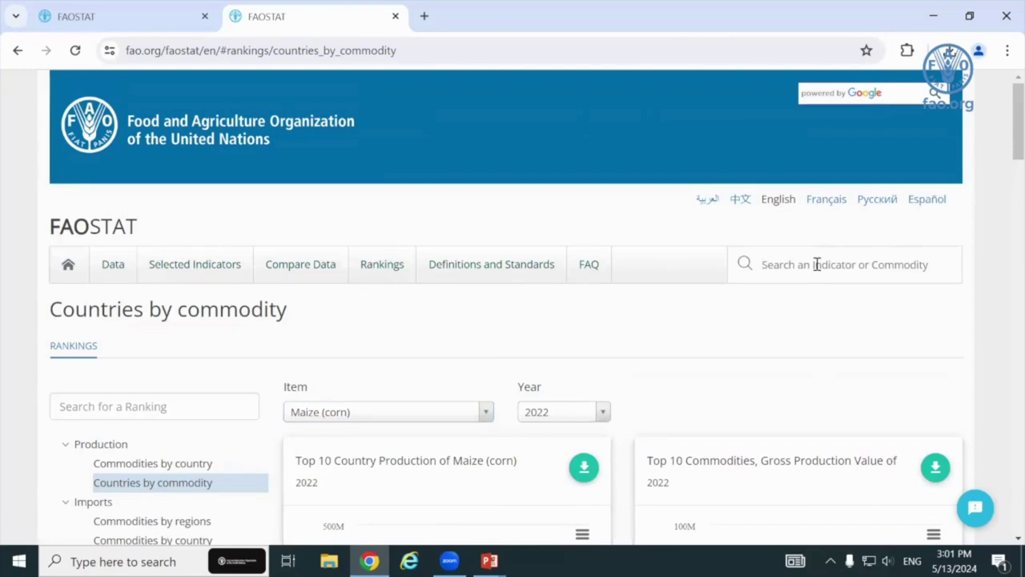
{"action": "type", "text": "a"}
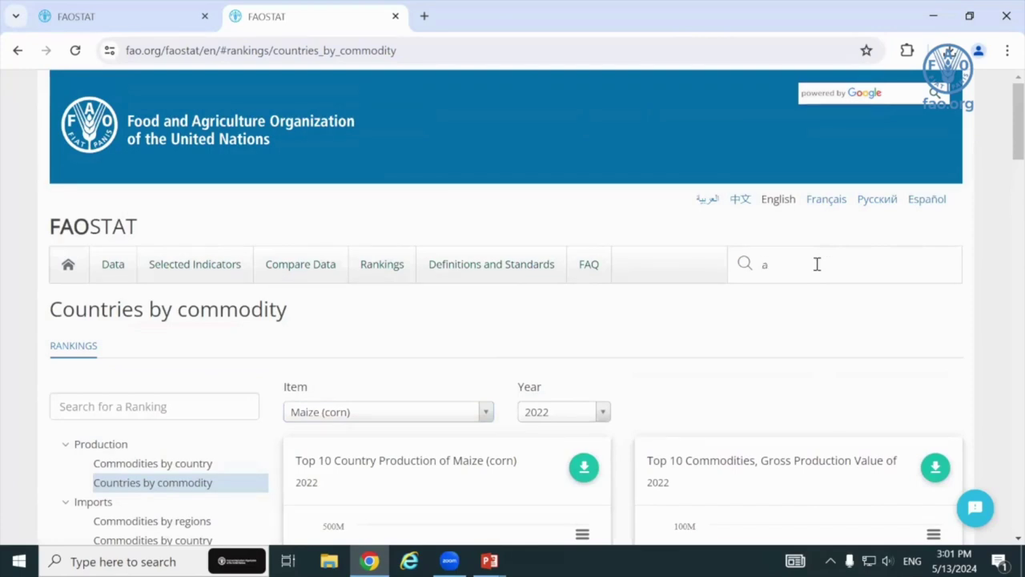
{"action": "type", "text": "pples"}
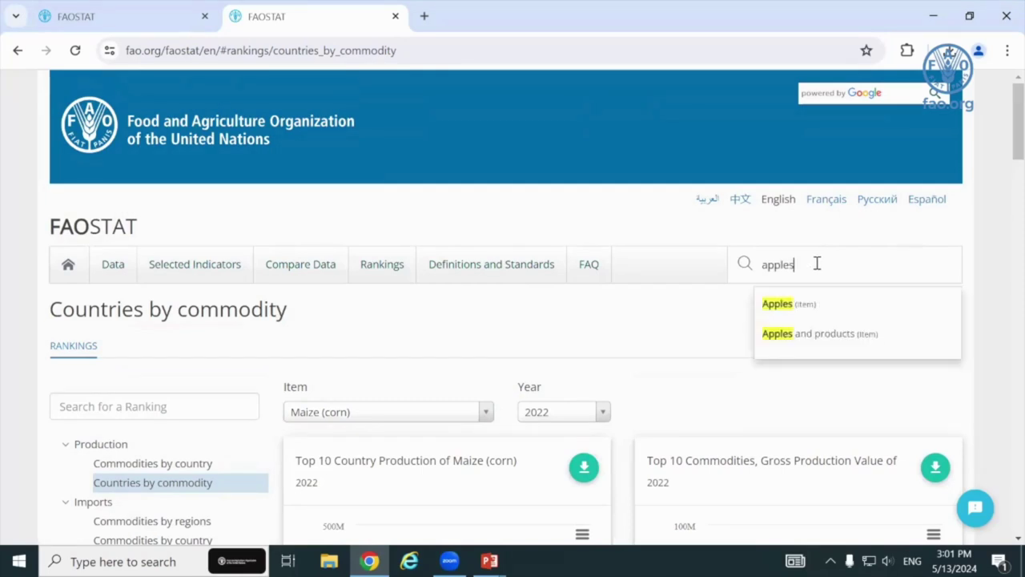
{"action": "left_click", "coordinate": [789, 305]}
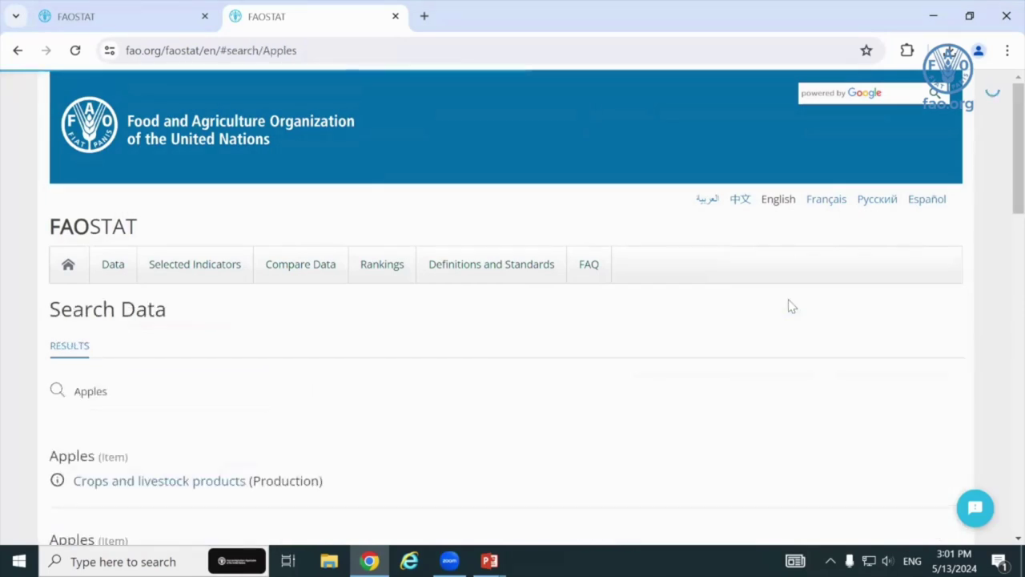
{"action": "scroll", "coordinate": [789, 305], "scroll_direction": "down", "scroll_amount": 3}
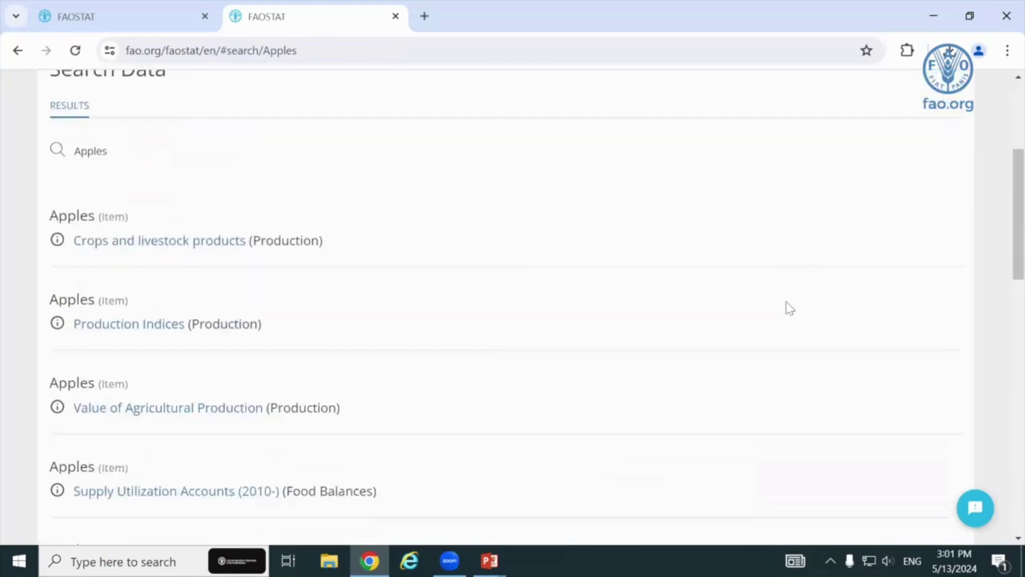
{"action": "scroll", "coordinate": [788, 308], "scroll_direction": "down", "scroll_amount": 2}
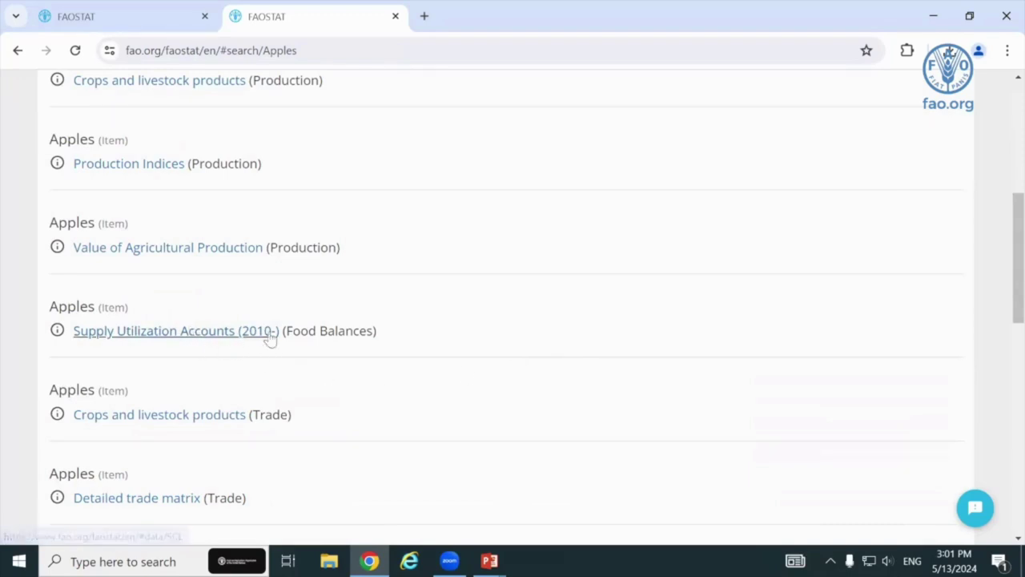
Step: Open the frequently asked questions and go to the answer on whom to write to about discrepancies or problems
{"action": "scroll", "coordinate": [442, 316], "scroll_direction": "up", "scroll_amount": 5}
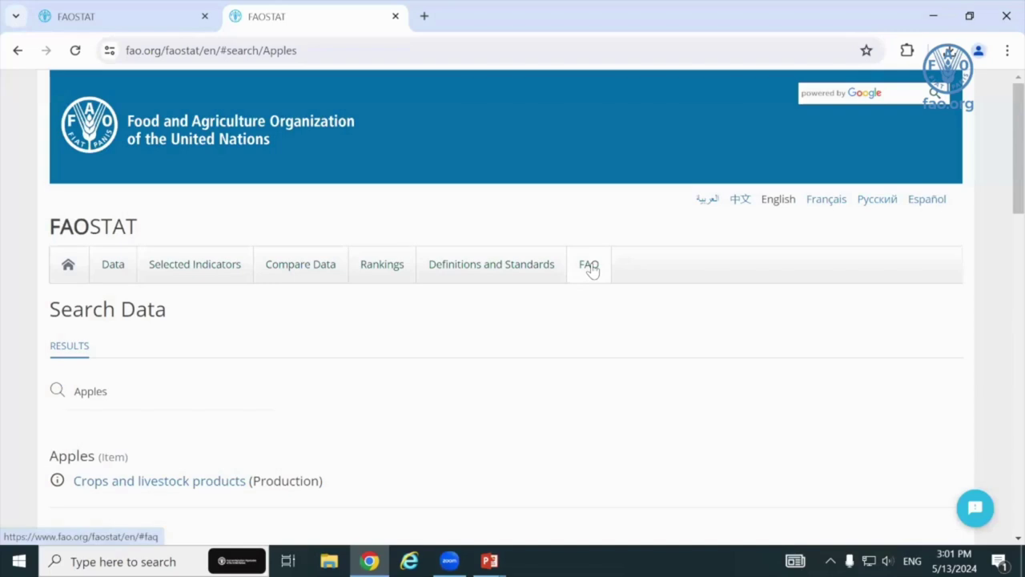
{"action": "left_click", "coordinate": [590, 268]}
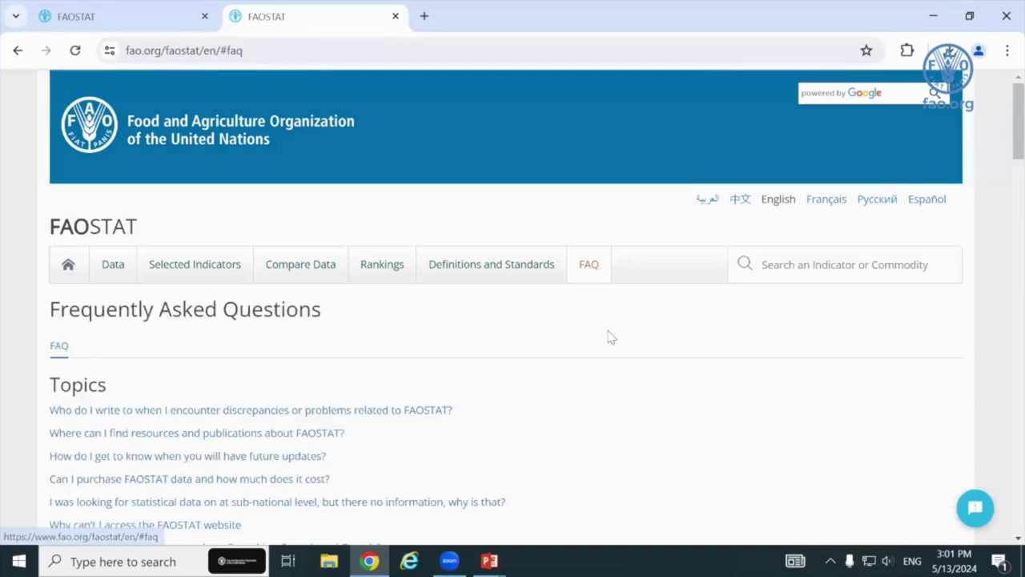
{"action": "scroll", "coordinate": [609, 336], "scroll_direction": "down", "scroll_amount": 3}
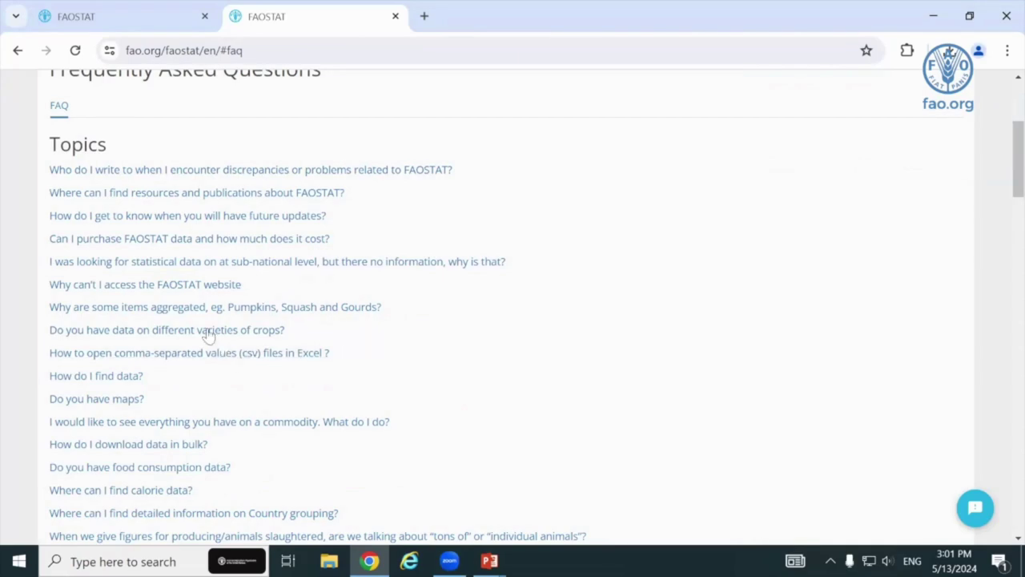
{"action": "left_click", "coordinate": [192, 170]}
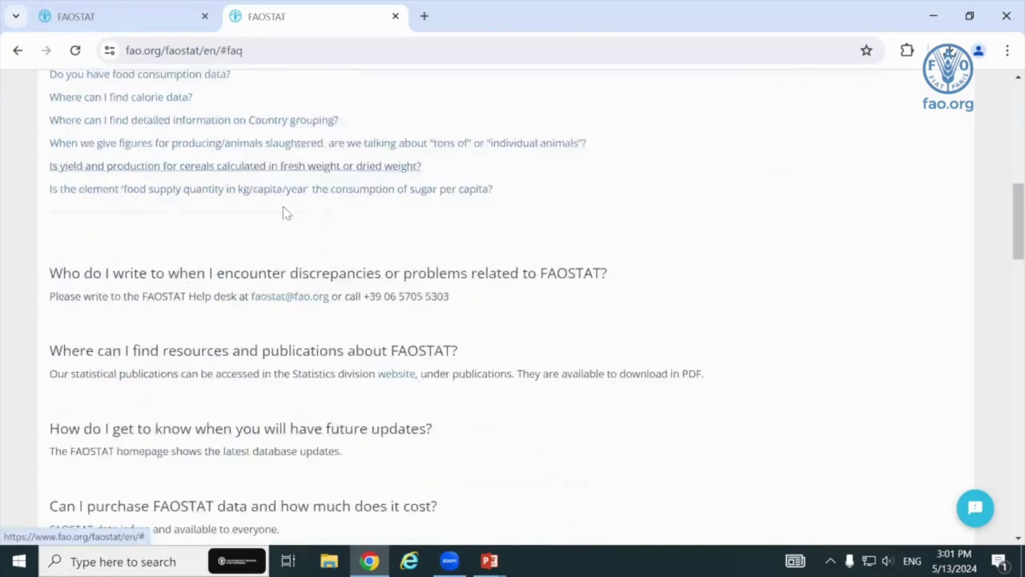